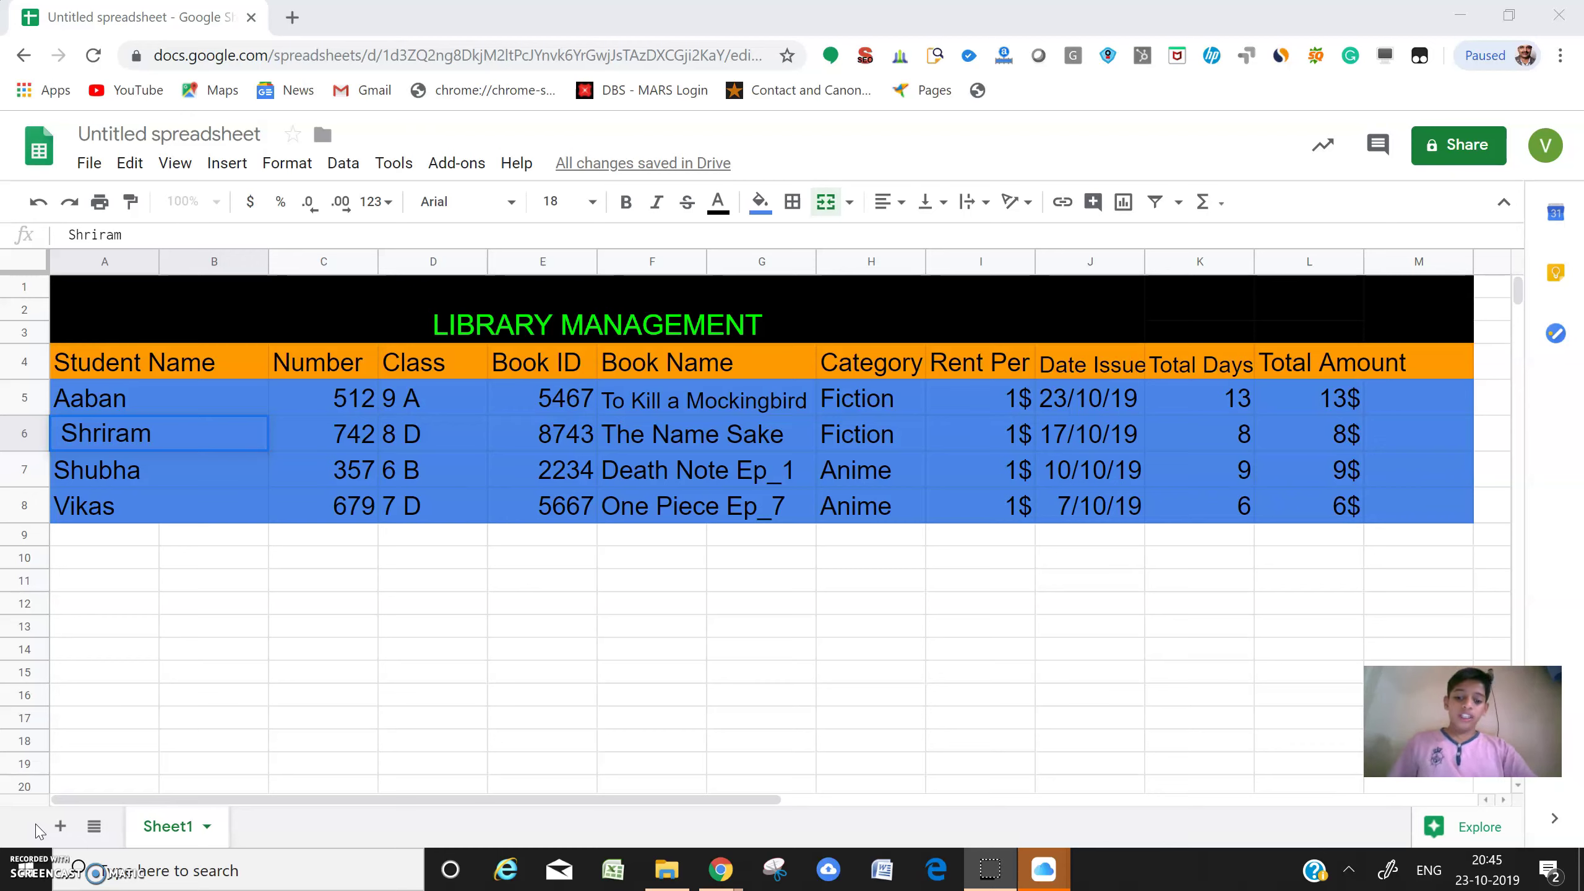
# Step: Scroll through the WhizJuniors Library Management instructions: required columns, Total Amount rule, validations and features
pyautogui.hotkey('alt', 'Tab')
pyautogui.hotkey('alt', 'Tab')
pyautogui.hotkey('alt', 'Tab')
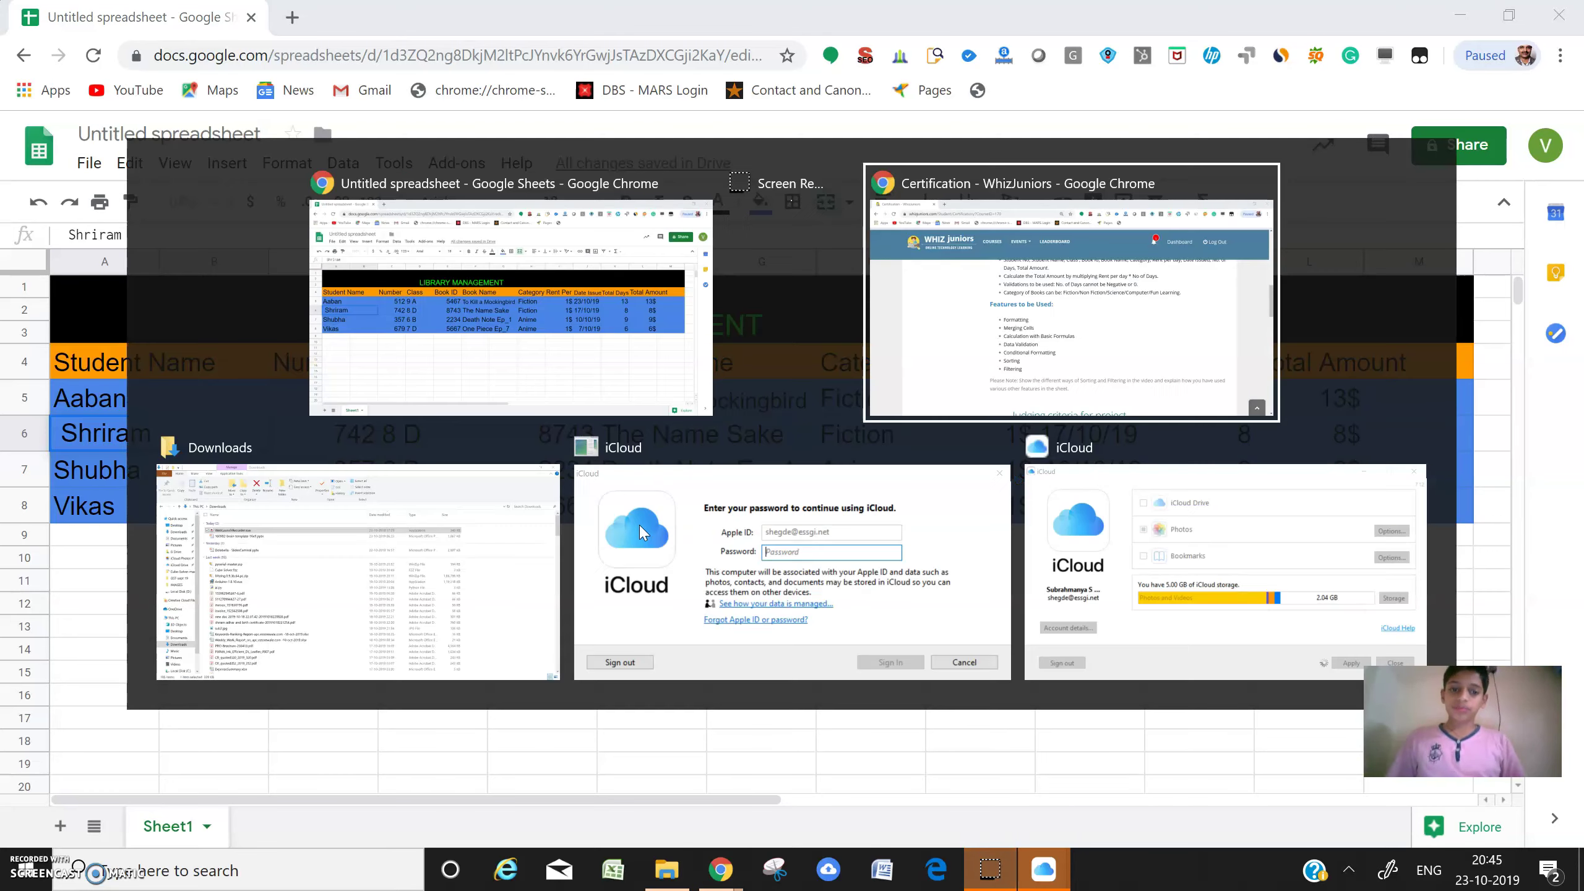
pyautogui.scroll(4, 640, 524)
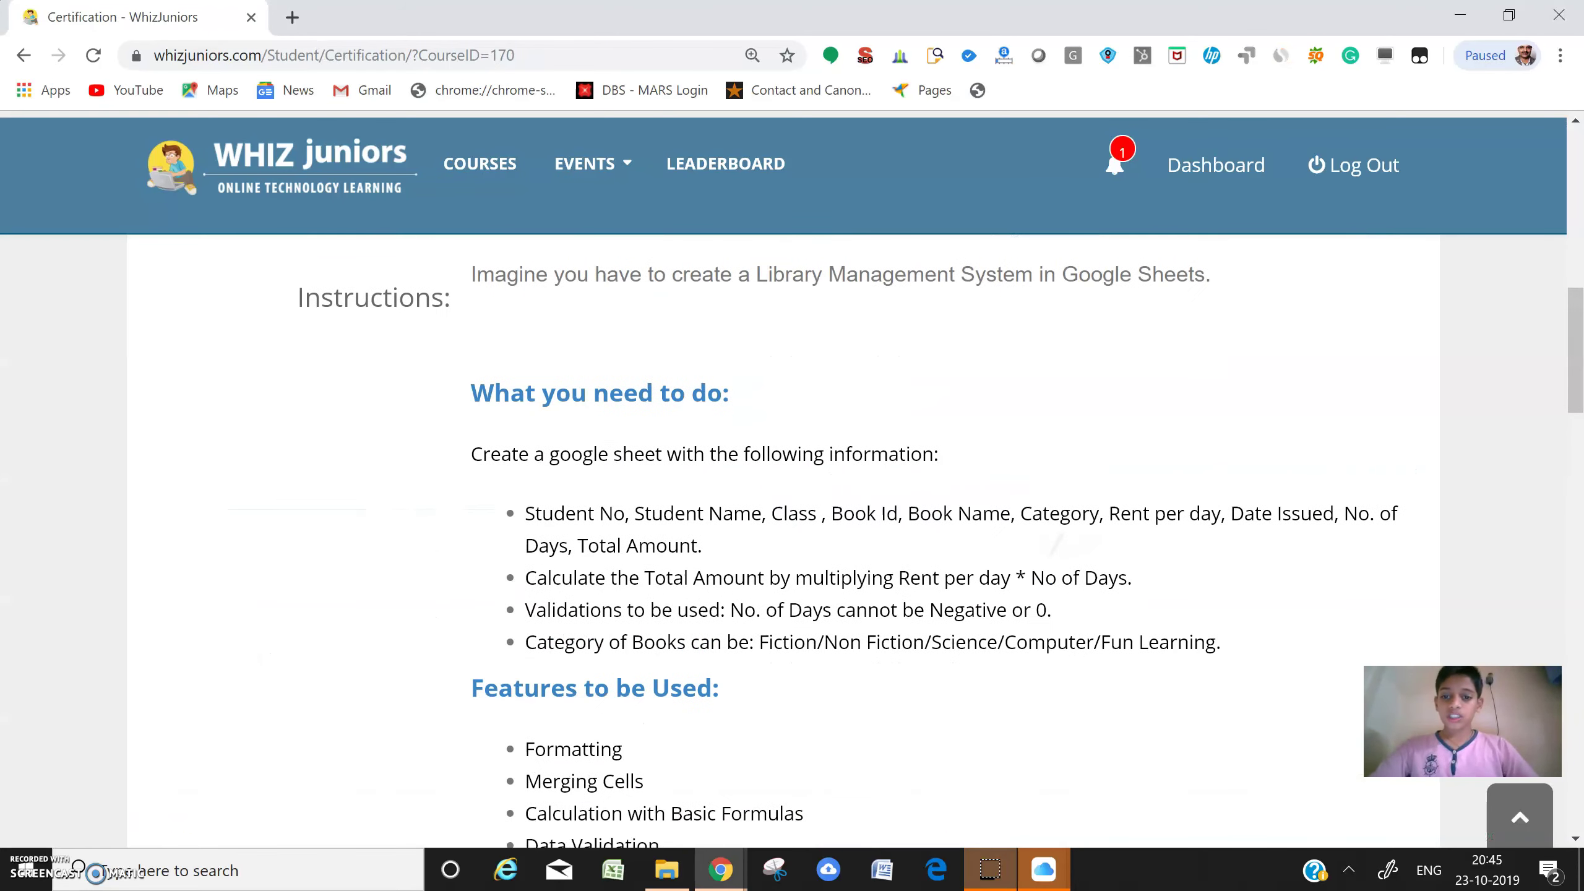
pyautogui.scroll(2, 640, 524)
pyautogui.scroll(1, 1043, 665)
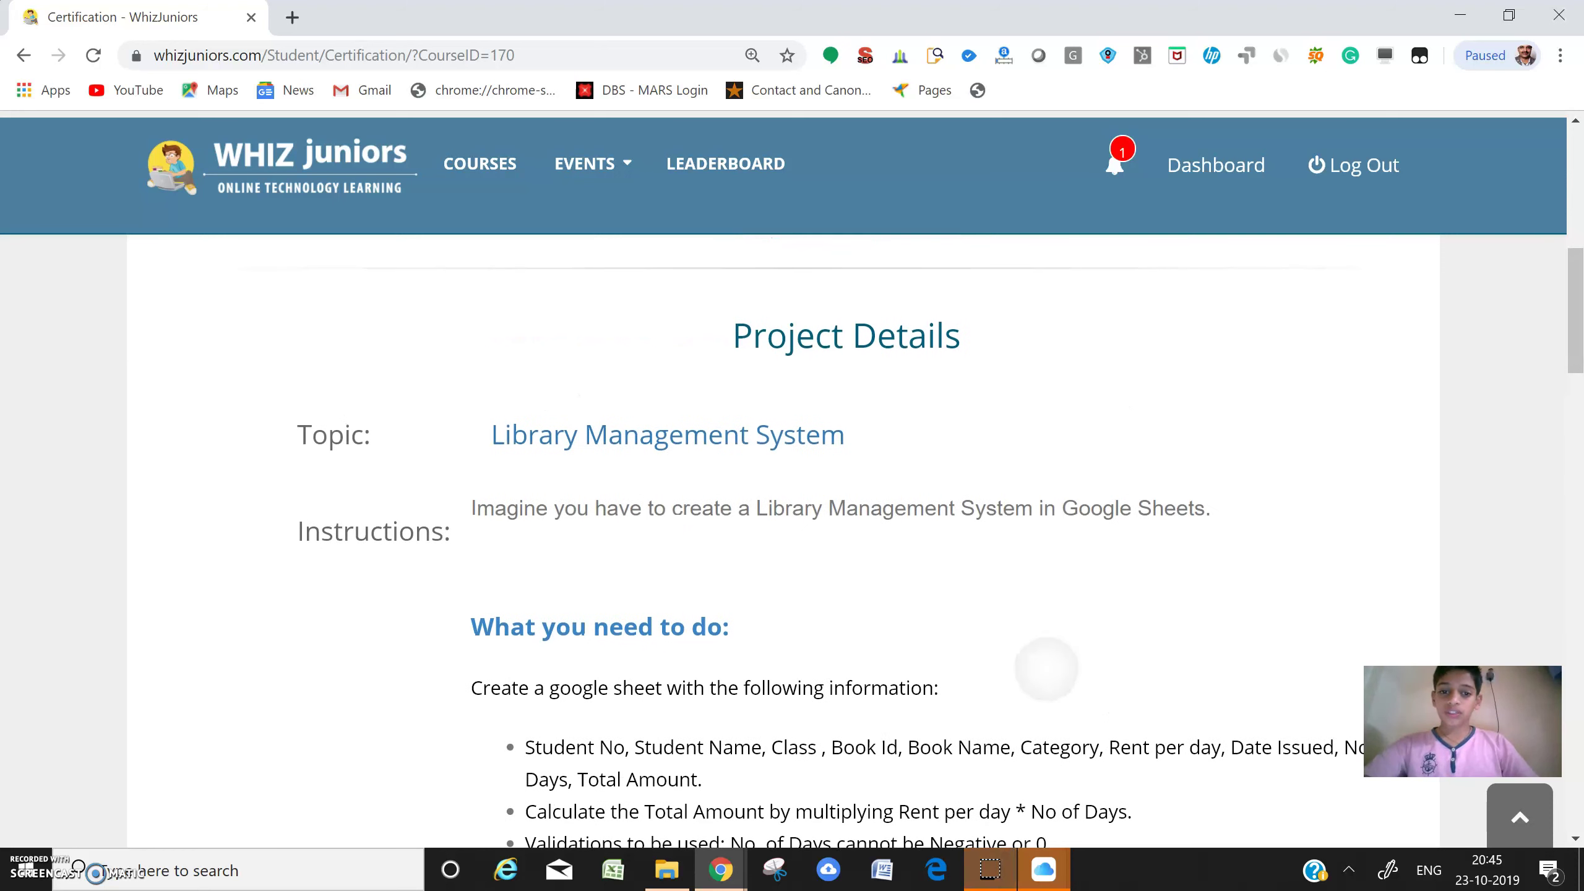
pyautogui.scroll(-2, 941, 548)
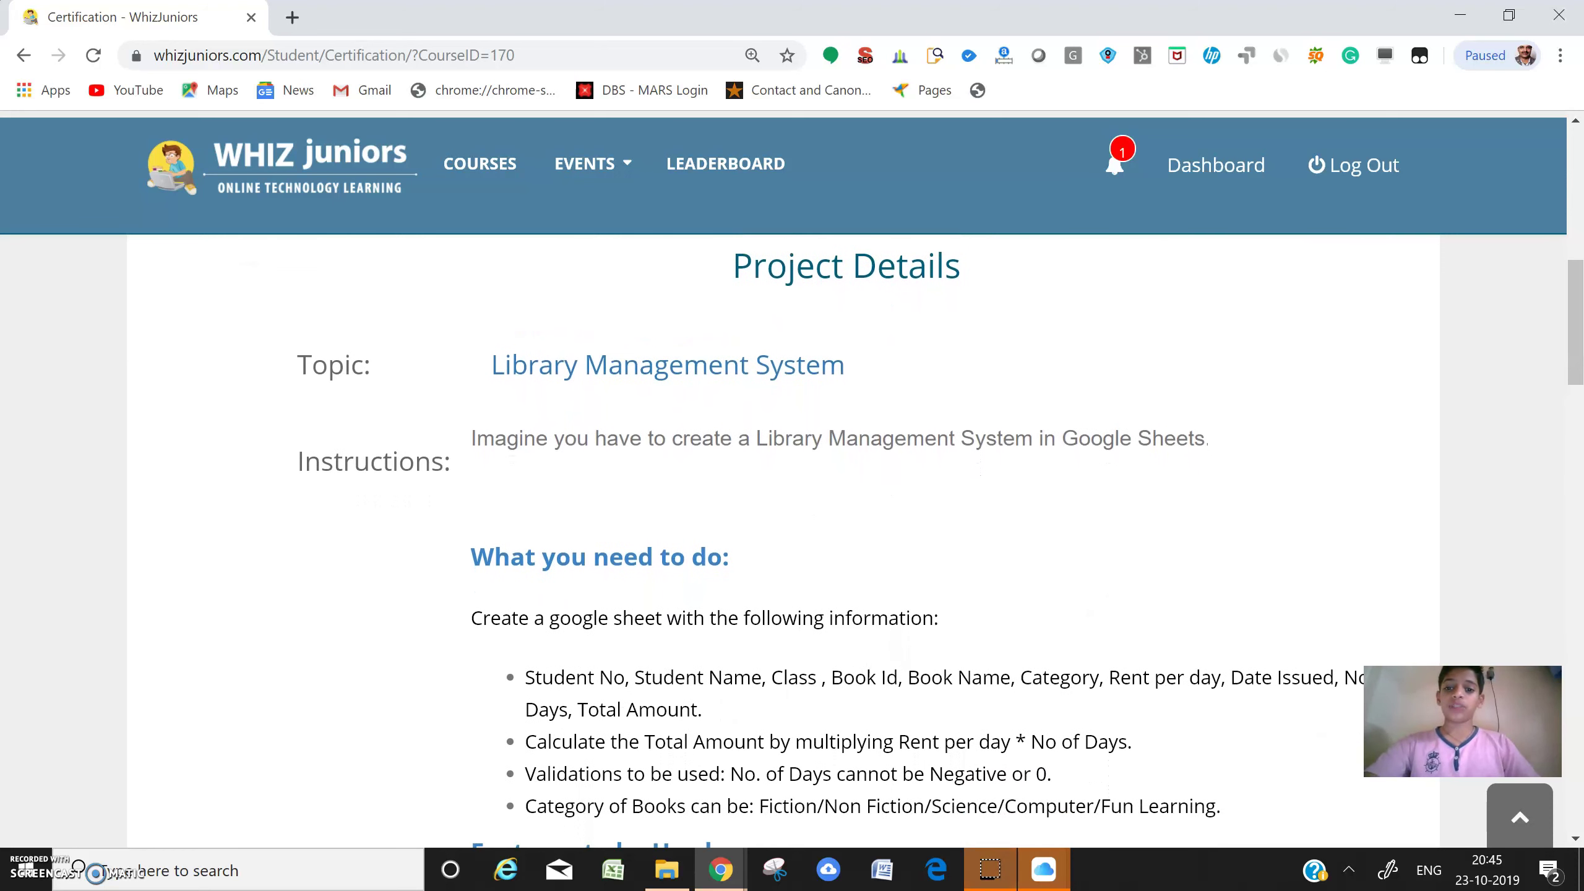
pyautogui.scroll(-1, 811, 549)
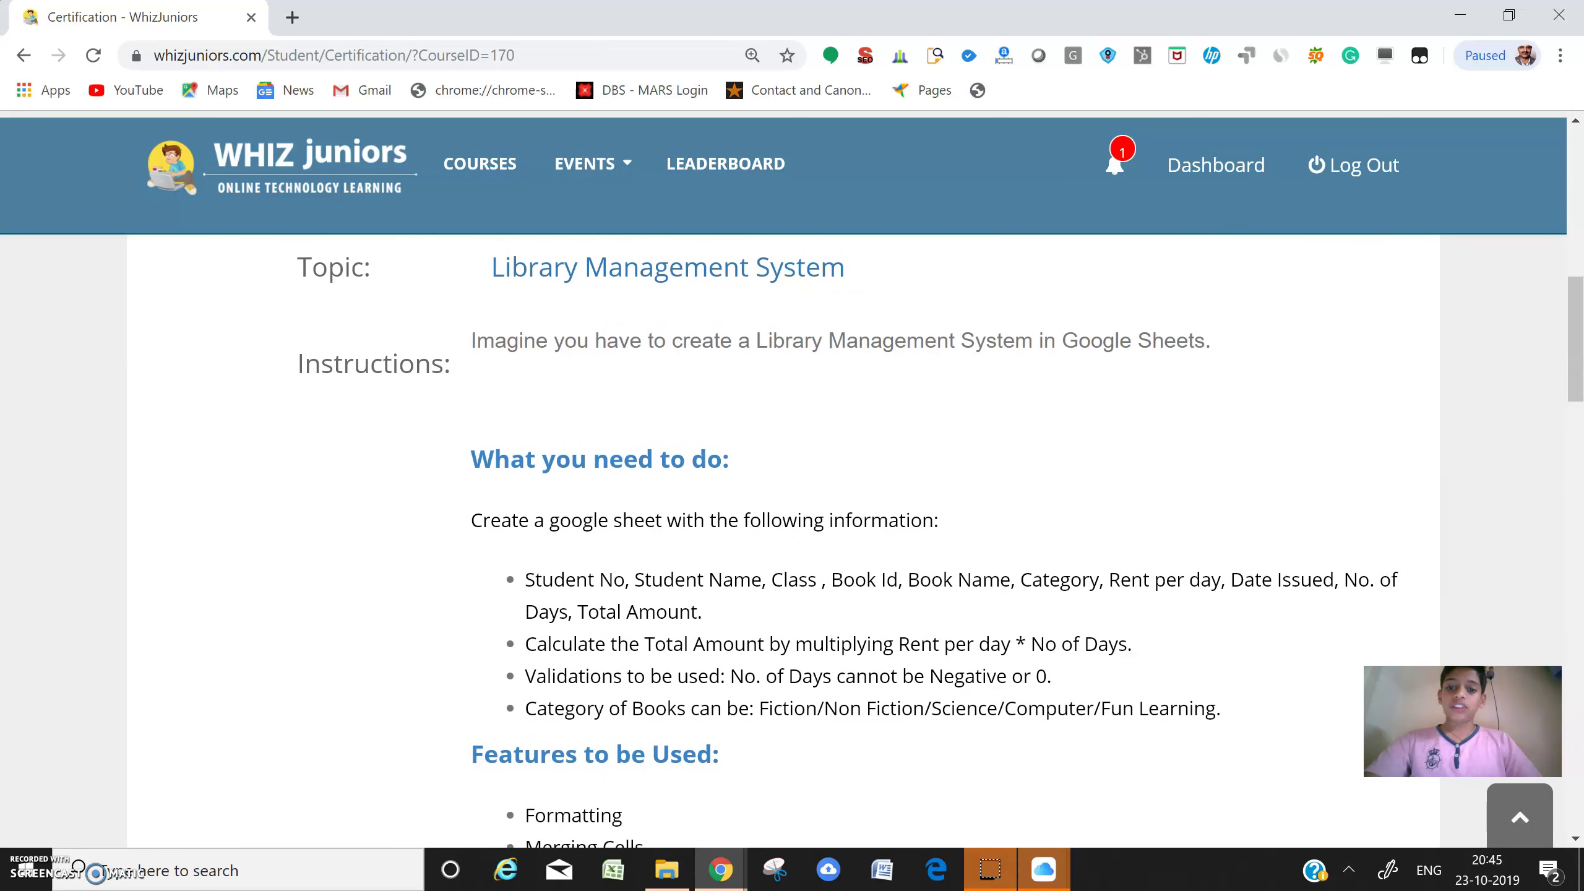
pyautogui.scroll(-1, 1270, 472)
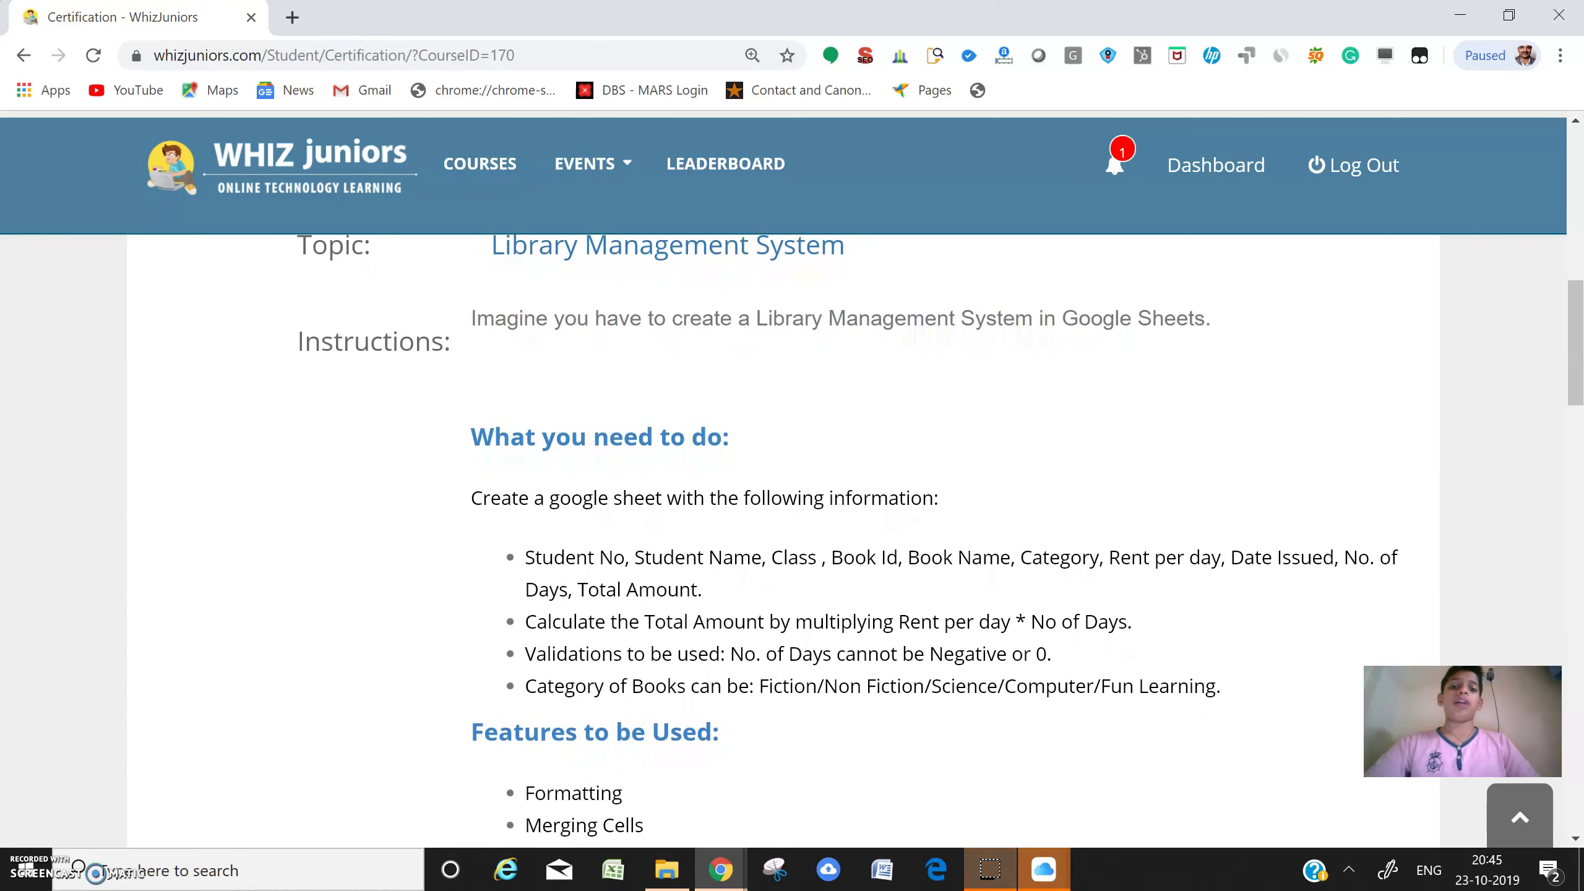
pyautogui.scroll(-2, 1270, 473)
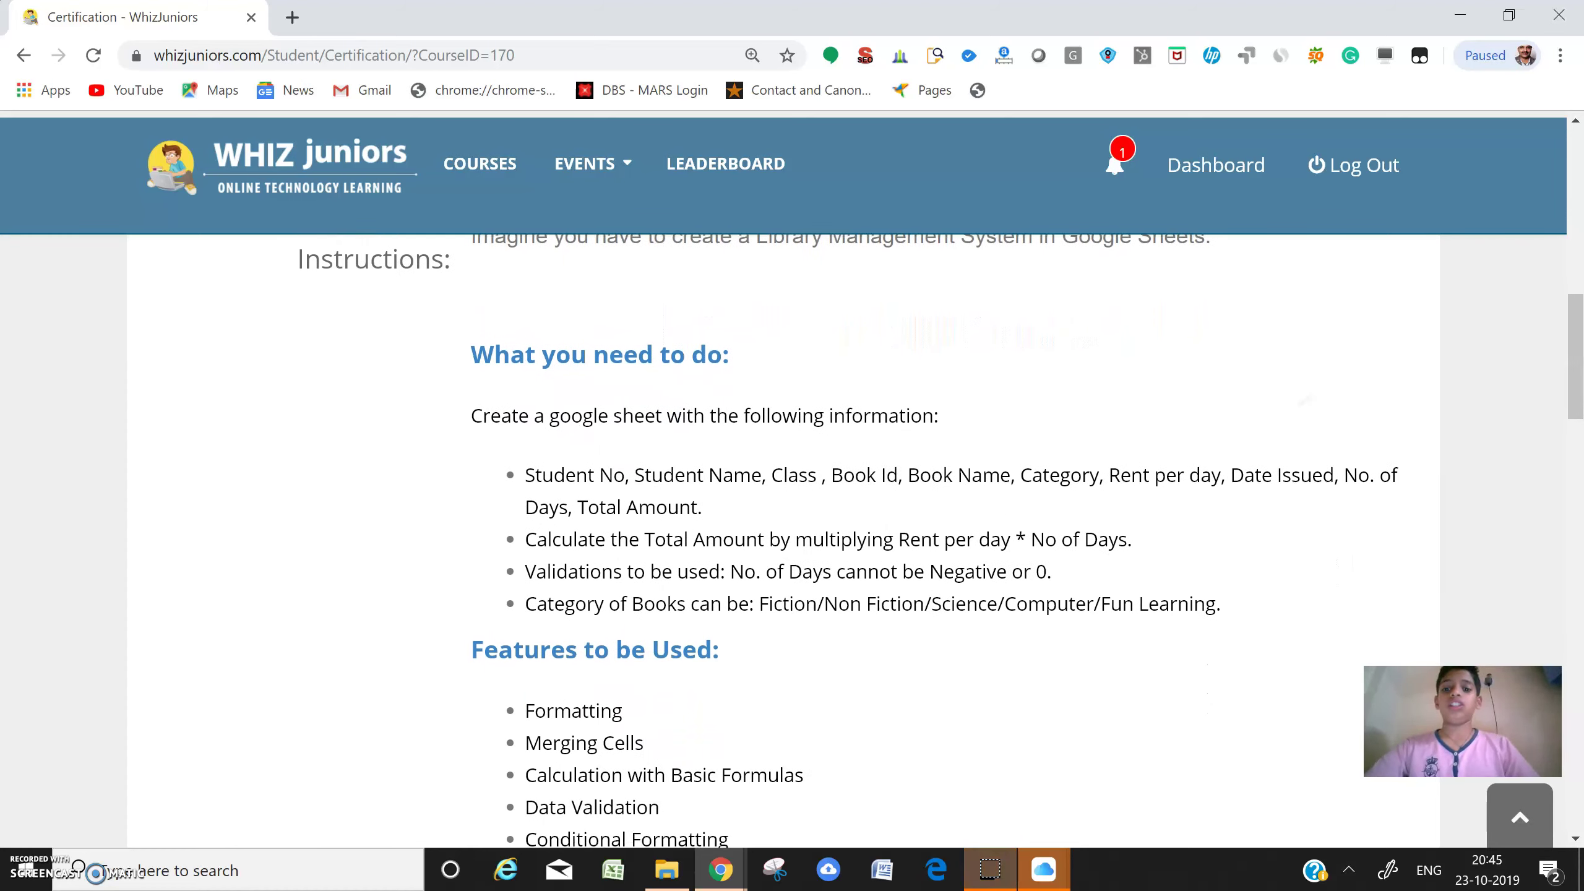
pyautogui.scroll(-1, 1361, 375)
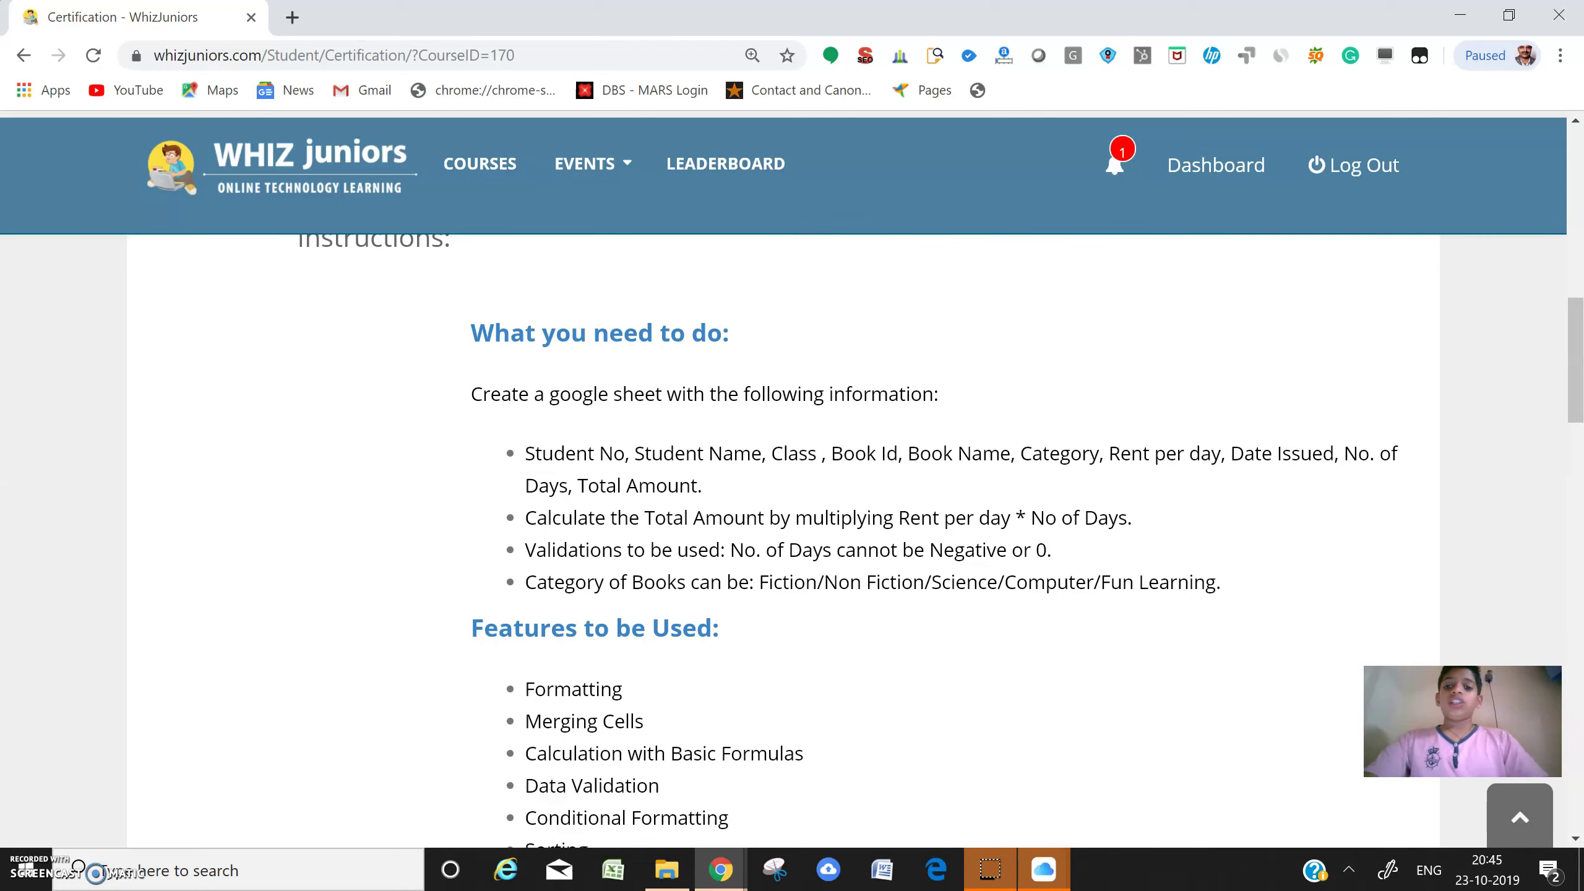
pyautogui.scroll(-1, 792, 530)
pyautogui.scroll(-1, 792, 530)
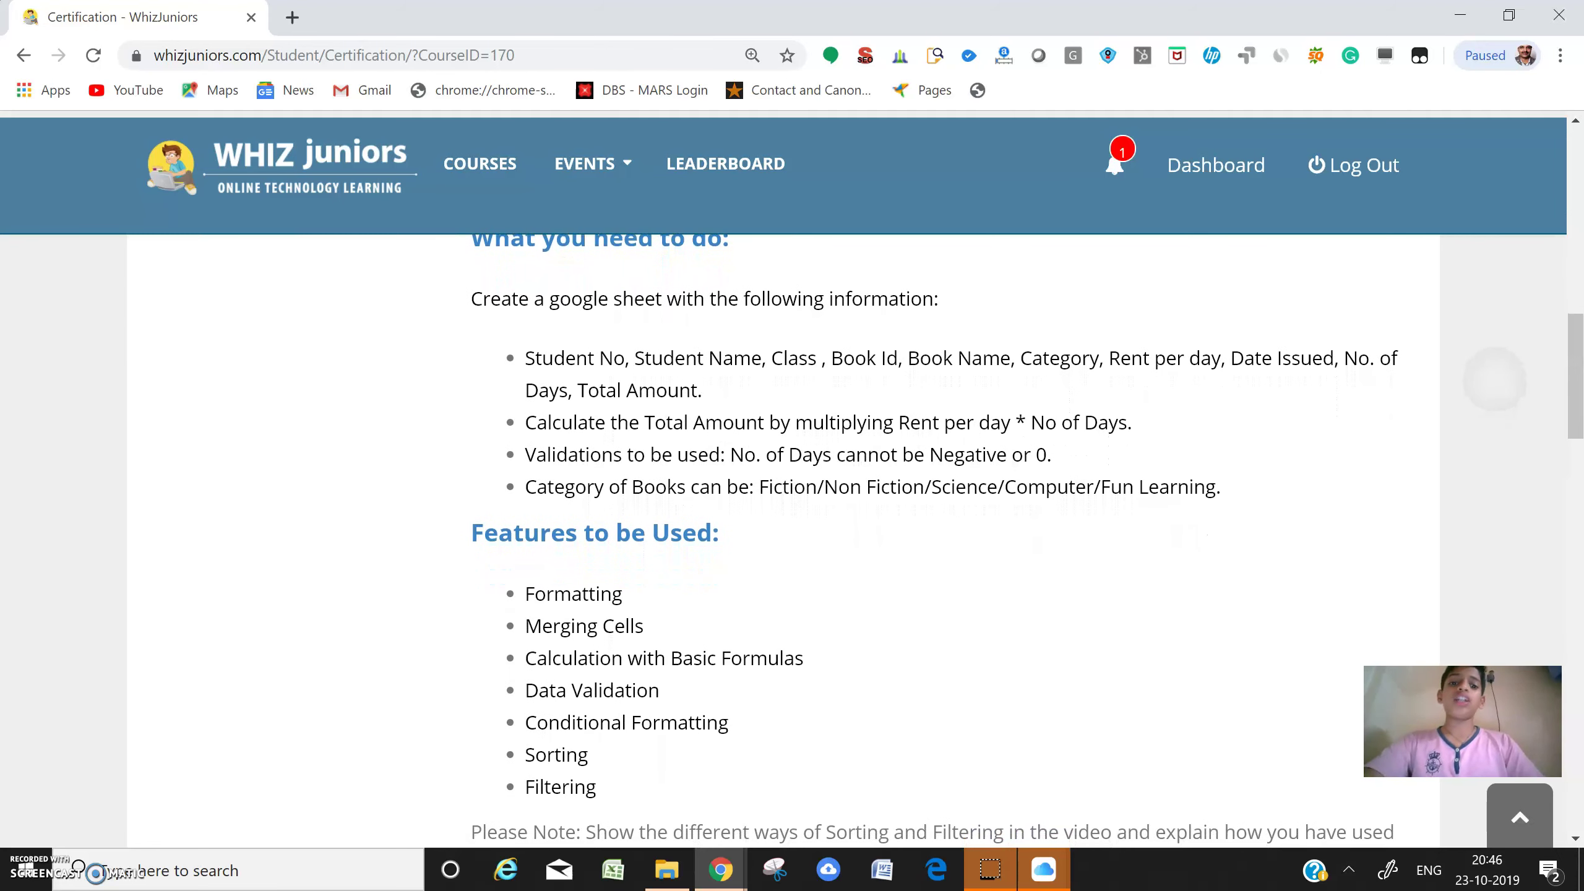
pyautogui.scroll(-1, 792, 530)
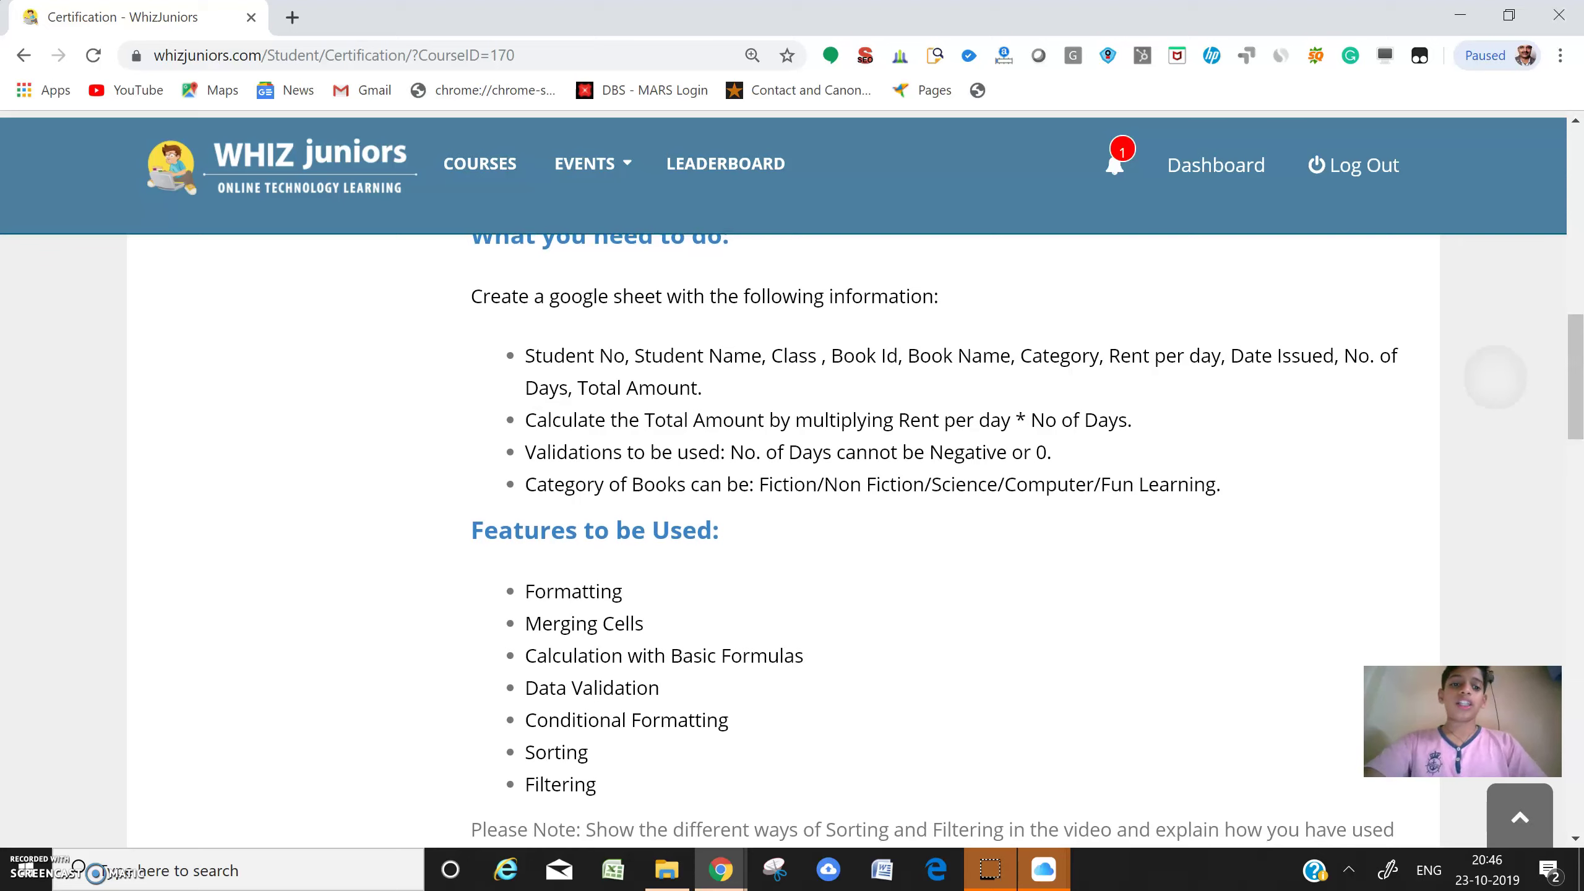
pyautogui.scroll(-1, 792, 530)
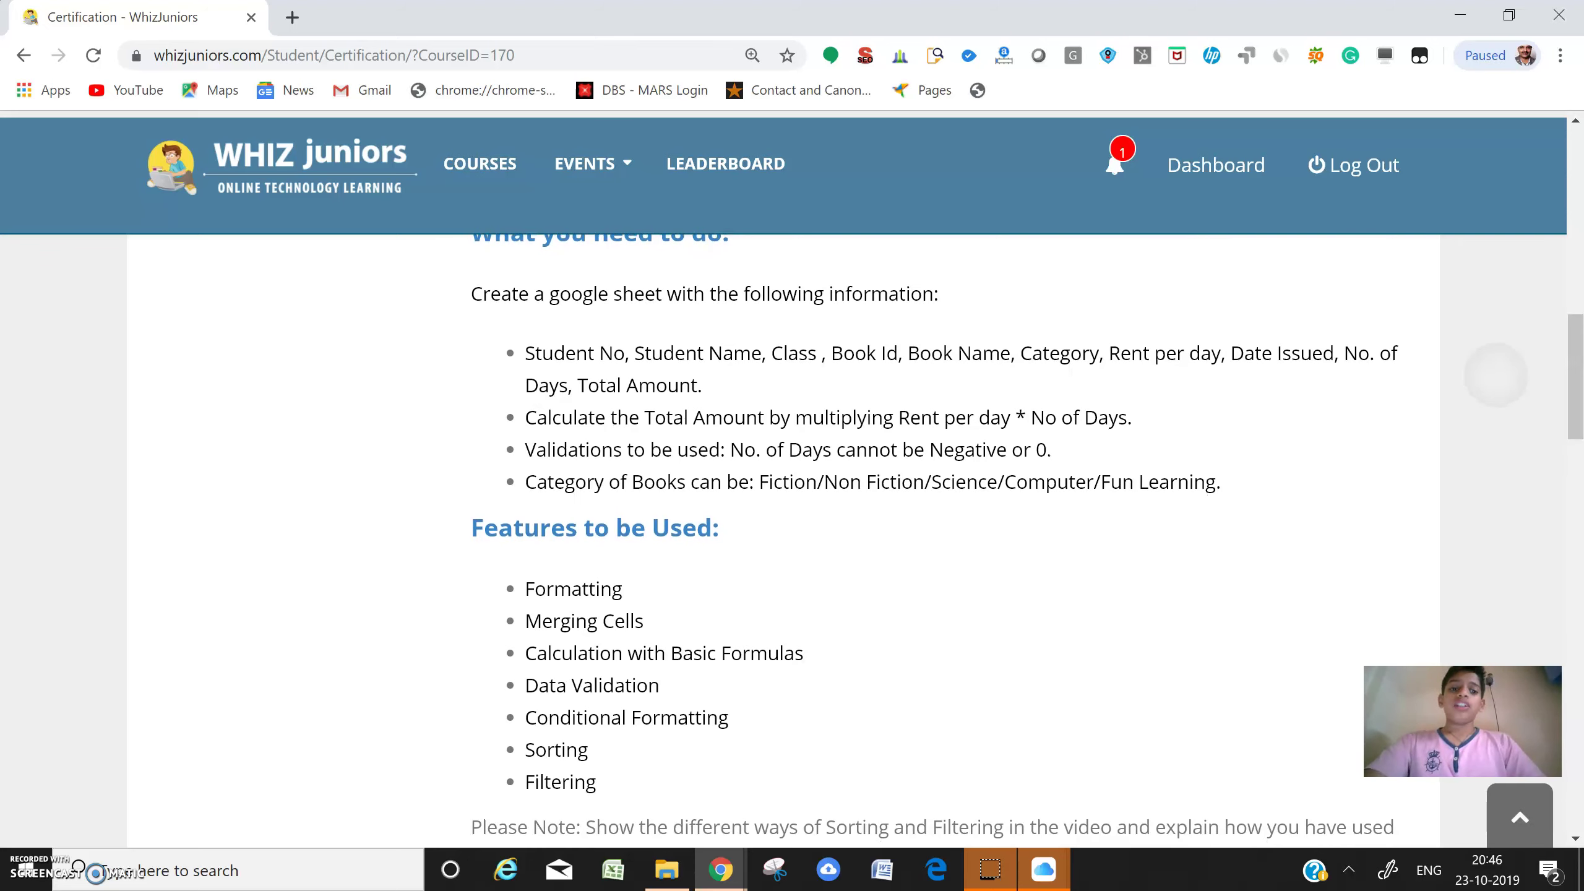
pyautogui.scroll(-1, 792, 530)
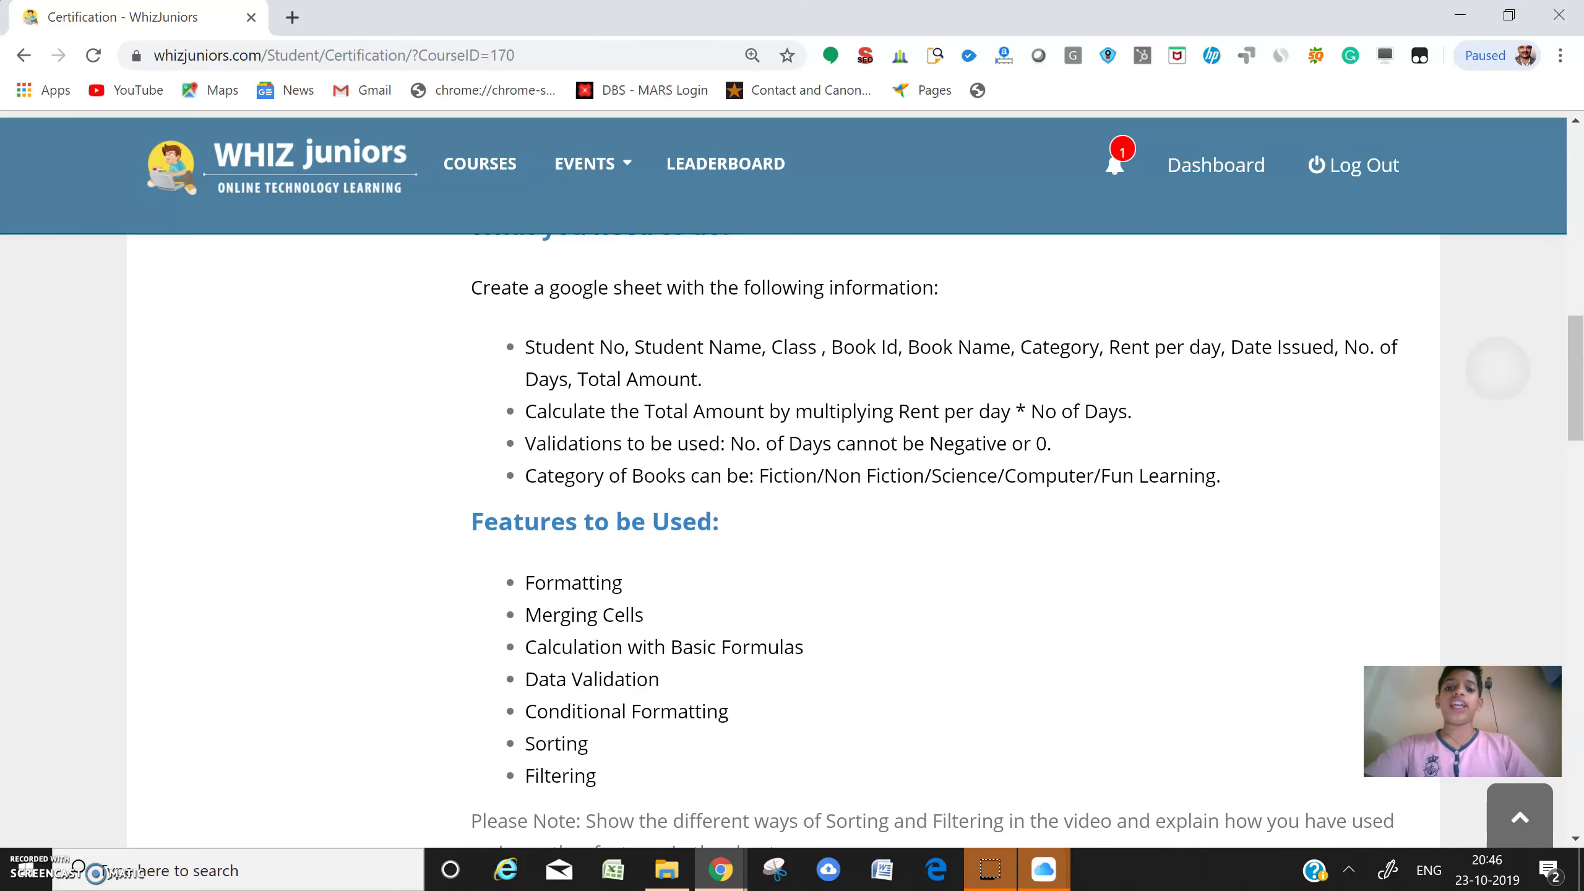
pyautogui.scroll(-1, 792, 530)
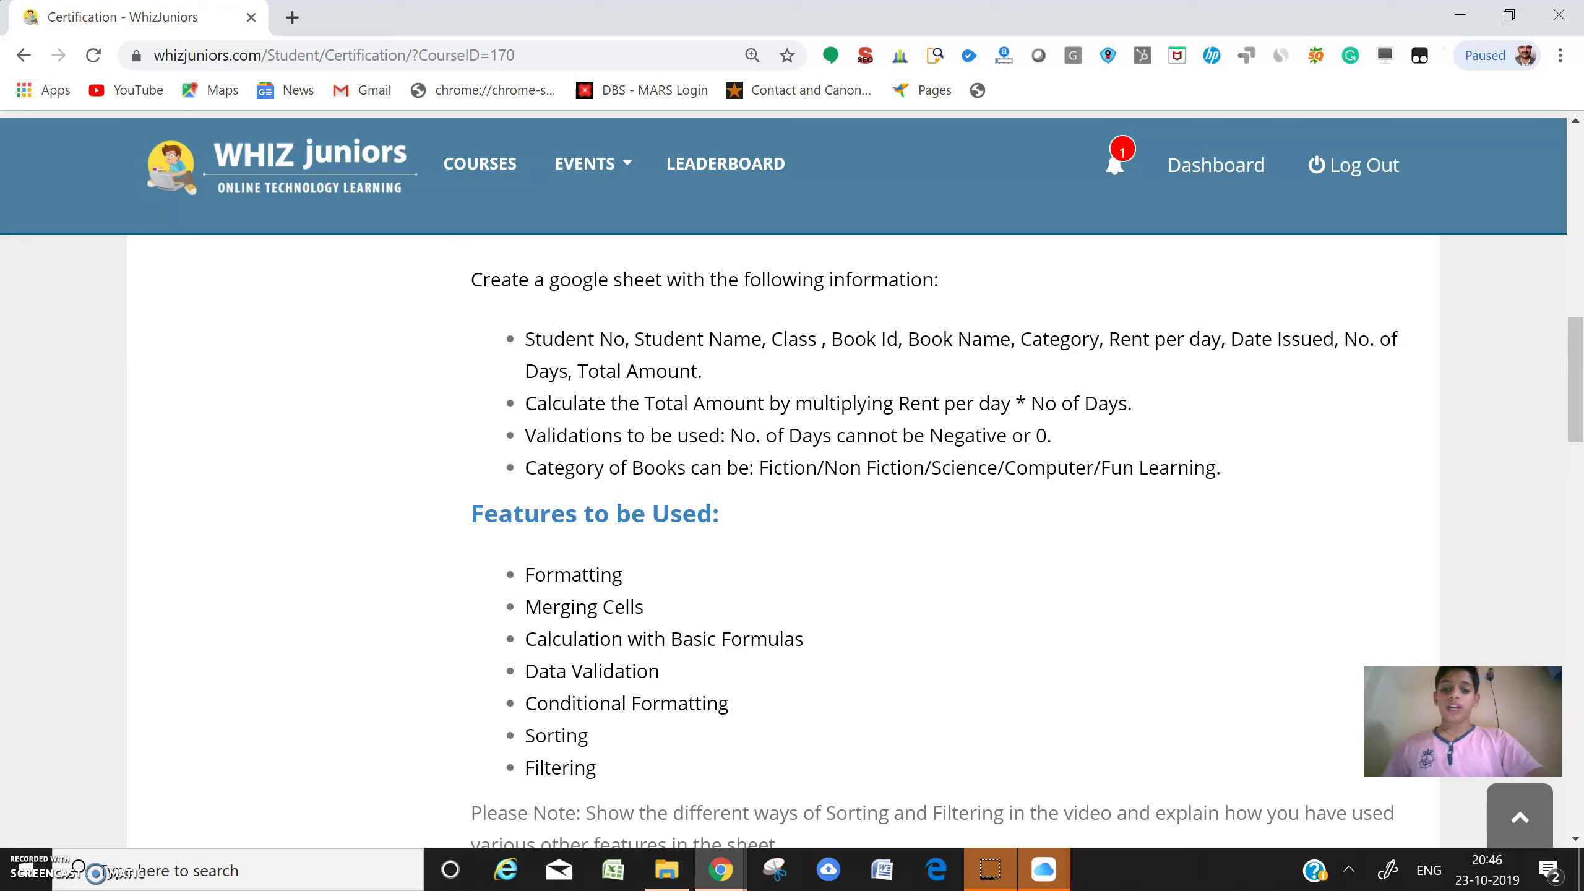
# Step: Glance at the Library Management spreadsheet, then return to the WhizJuniors instructions on Total Amount
pyautogui.hotkey('alt', 'Tab')
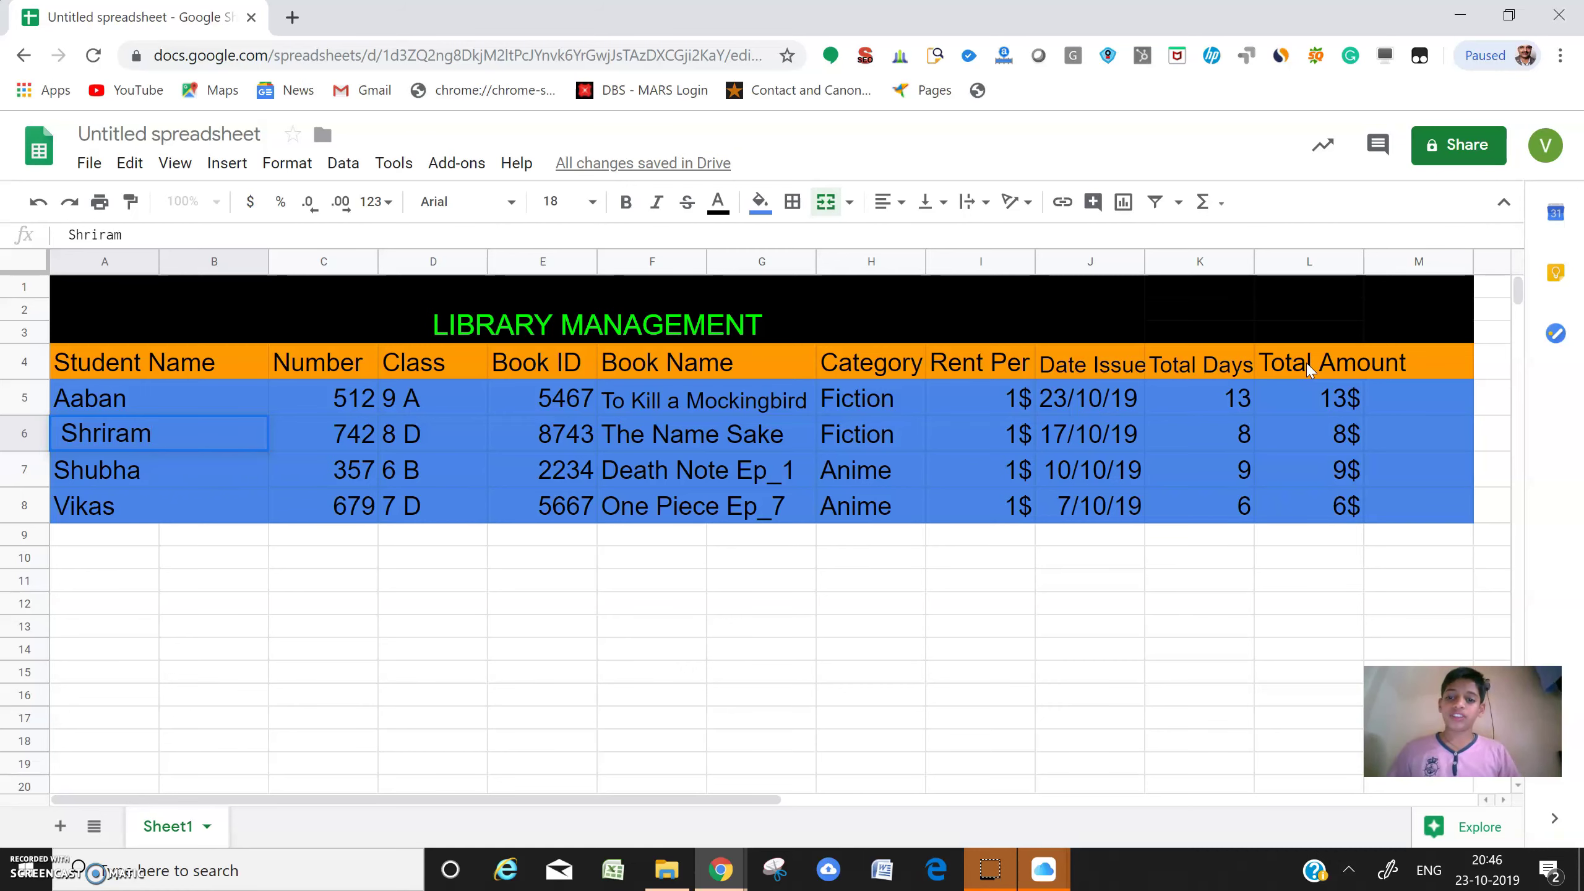
pyautogui.hotkey('alt', 'Tab')
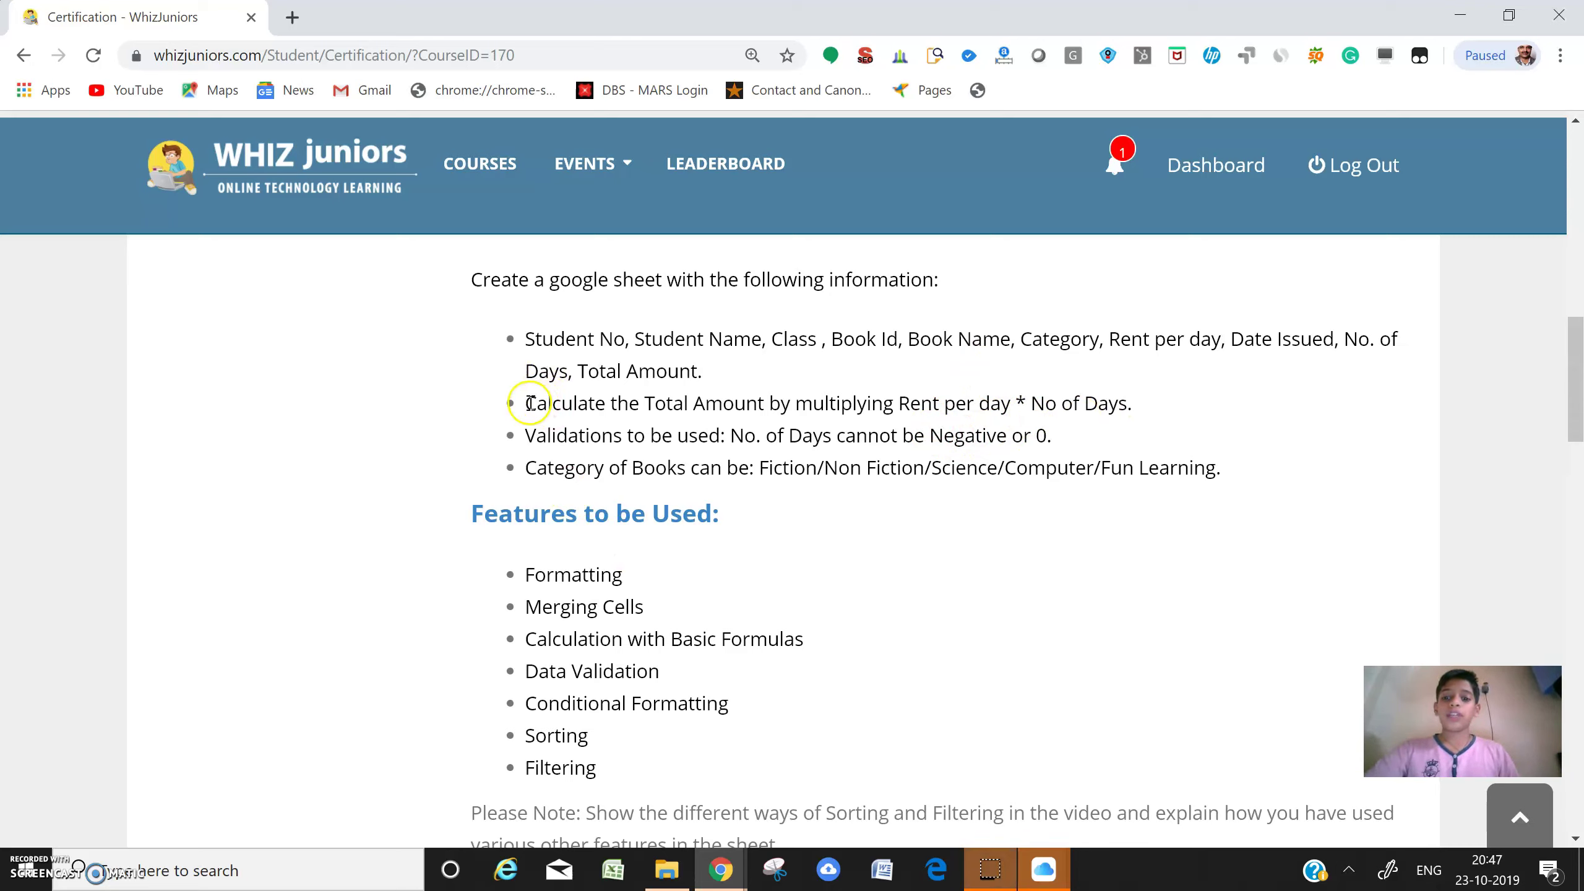
pyautogui.moveTo(524, 403); pyautogui.dragTo(767, 396)
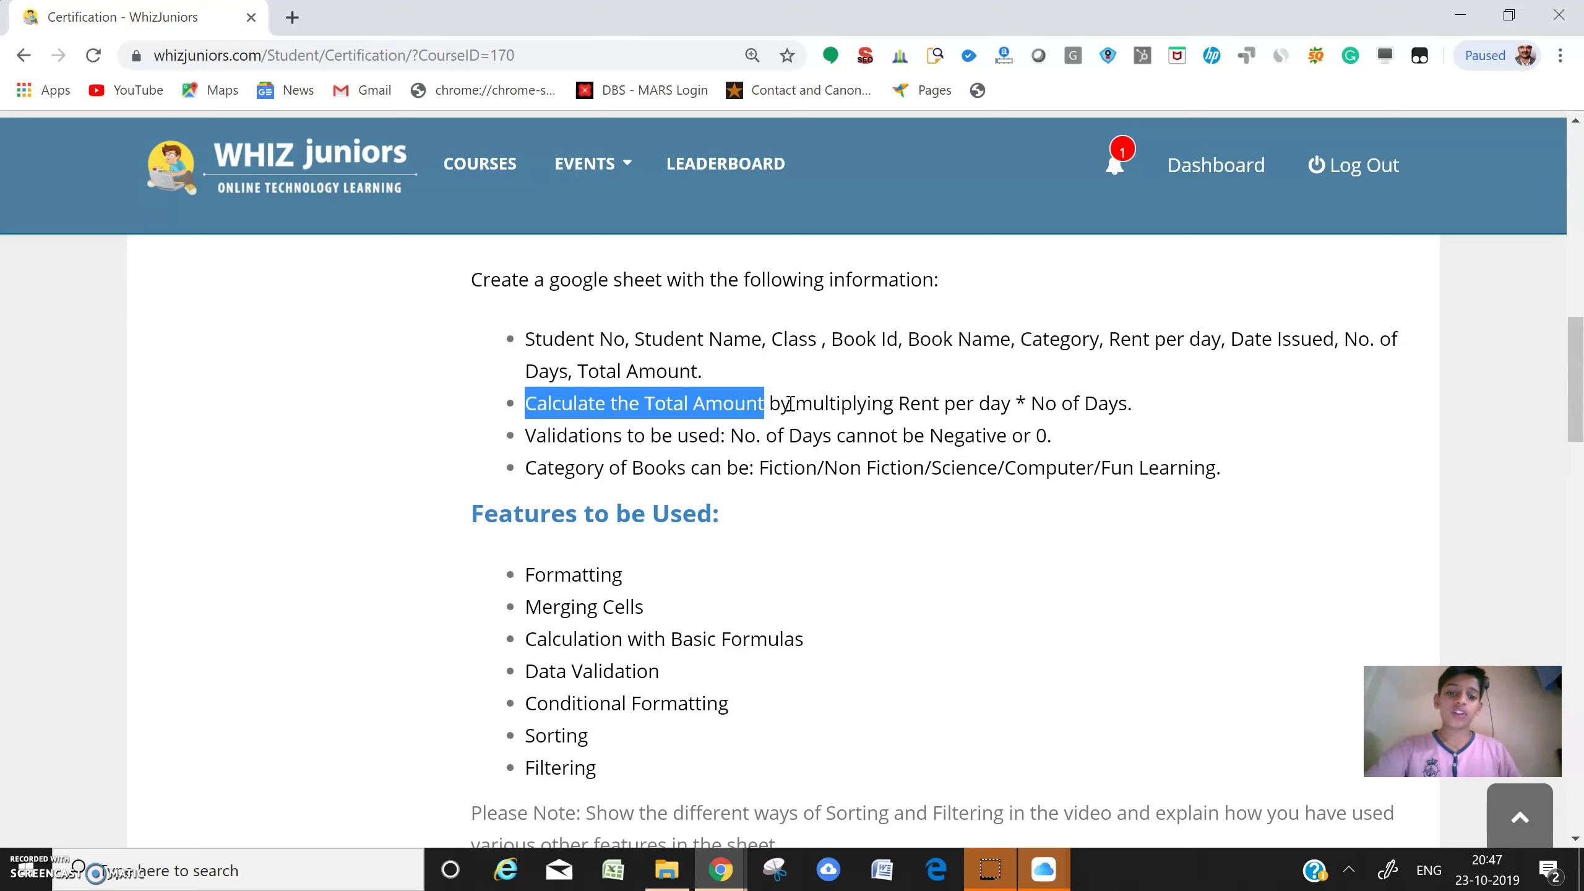
pyautogui.moveTo(793, 404); pyautogui.dragTo(1155, 393)
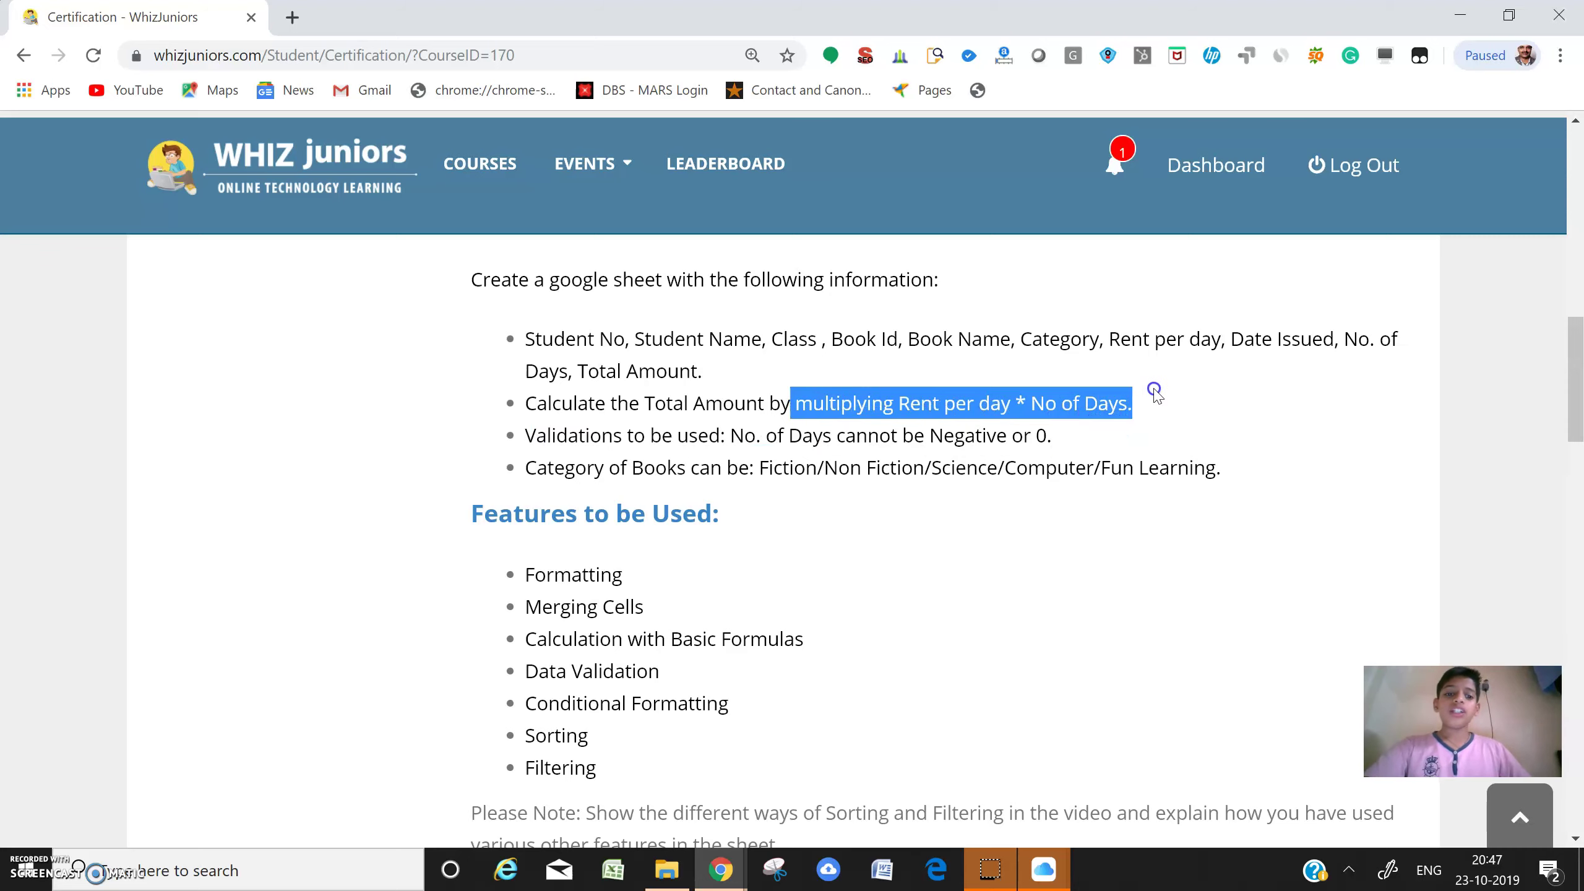
pyautogui.click(1135, 409)
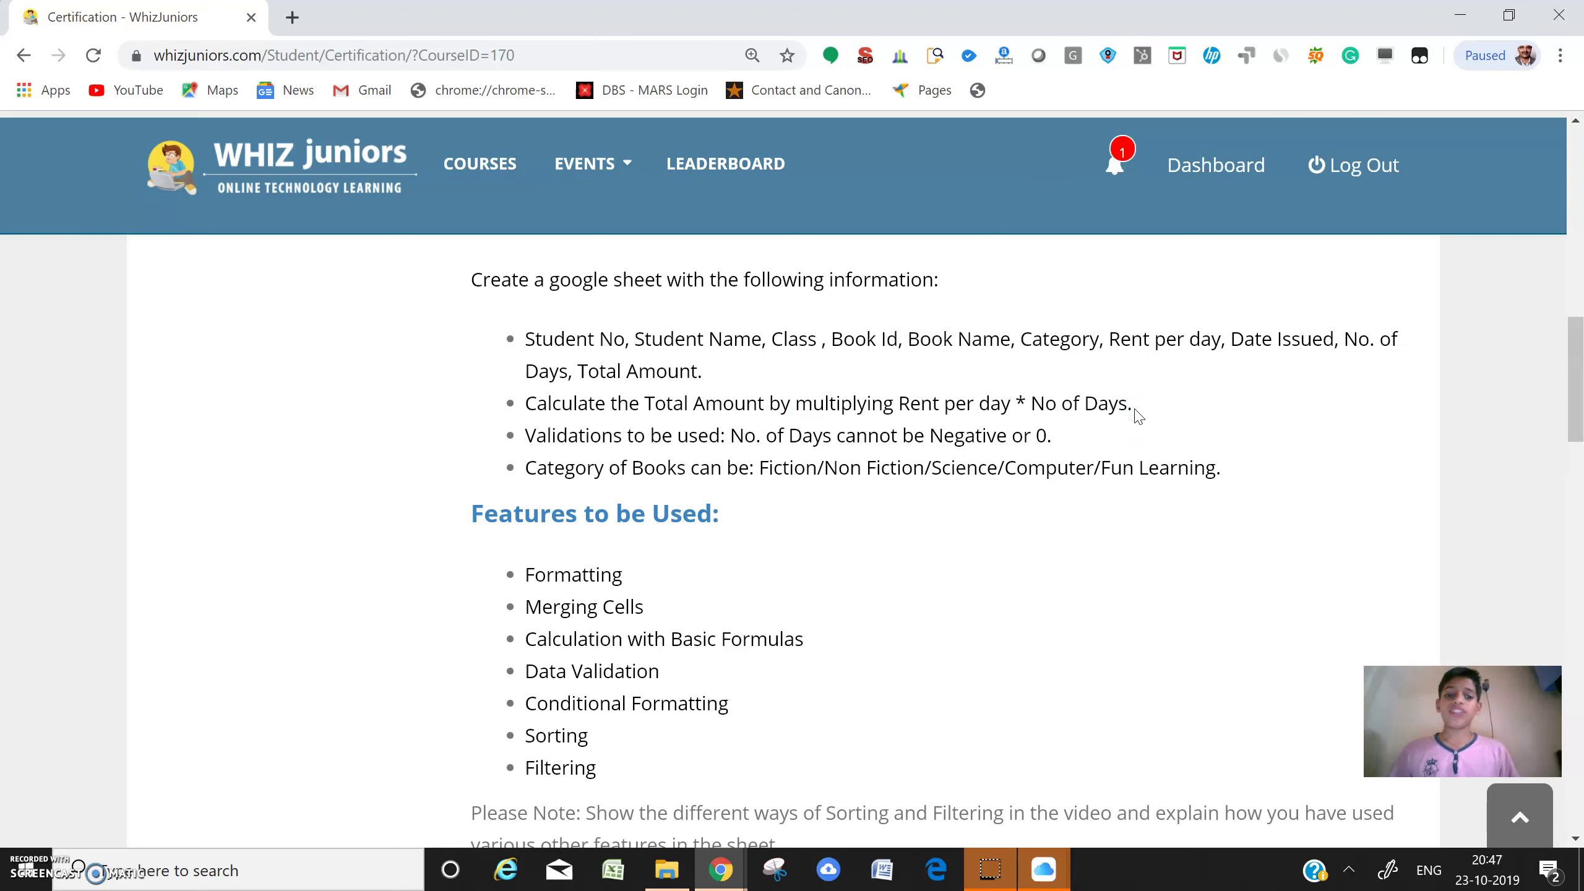
pyautogui.hotkey('alt', 'Tab')
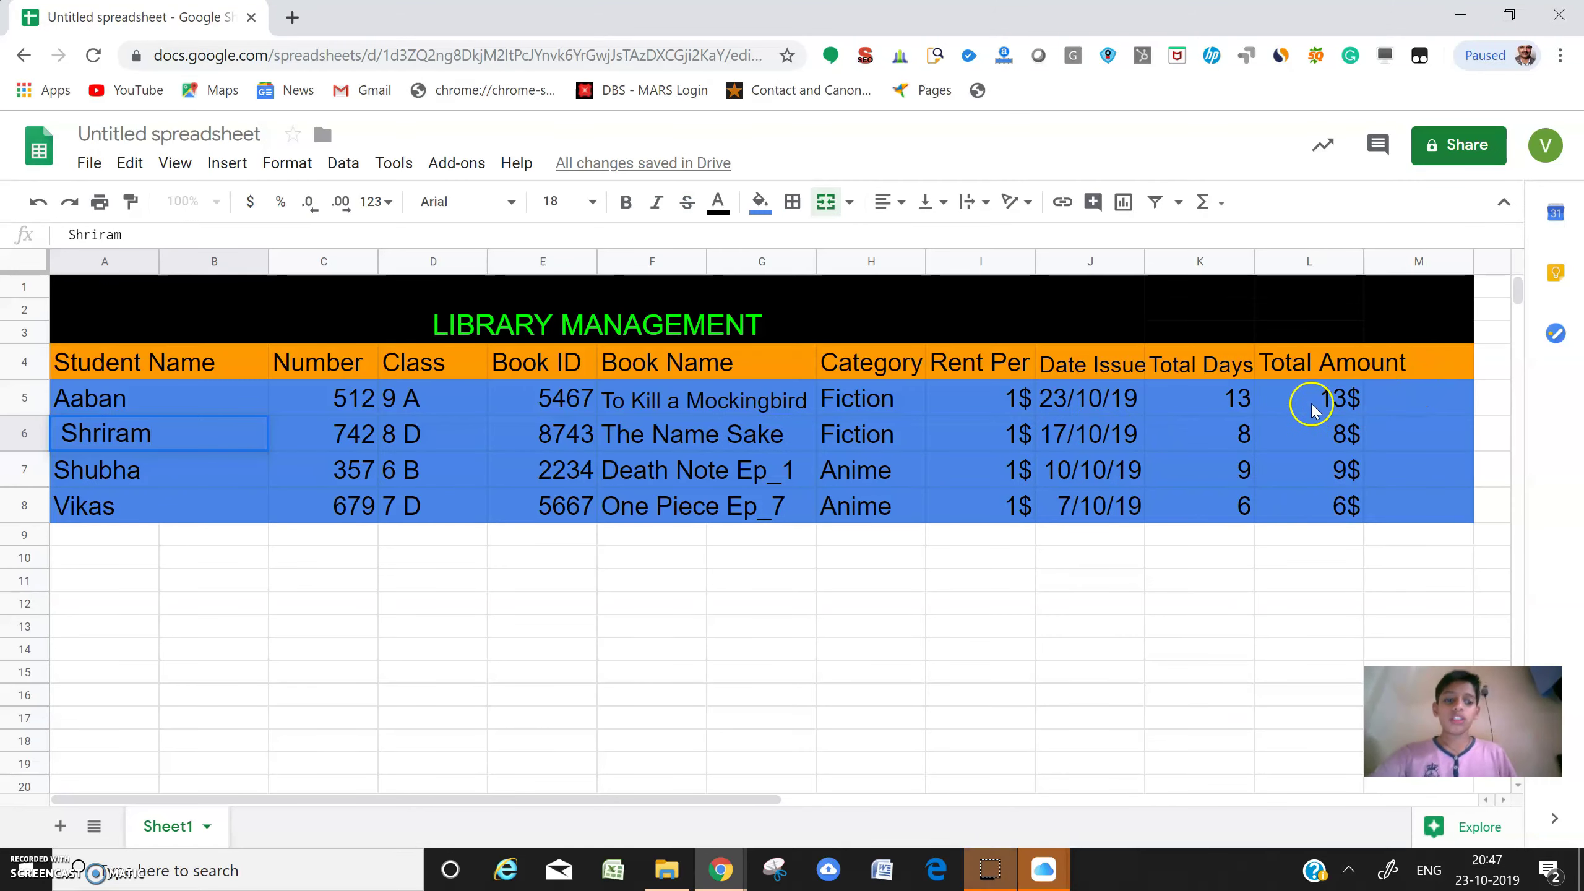
# Step: Inspect the Total Amount formula in L5 and compare it with the WhizJuniors instructions
pyautogui.click(1312, 404)
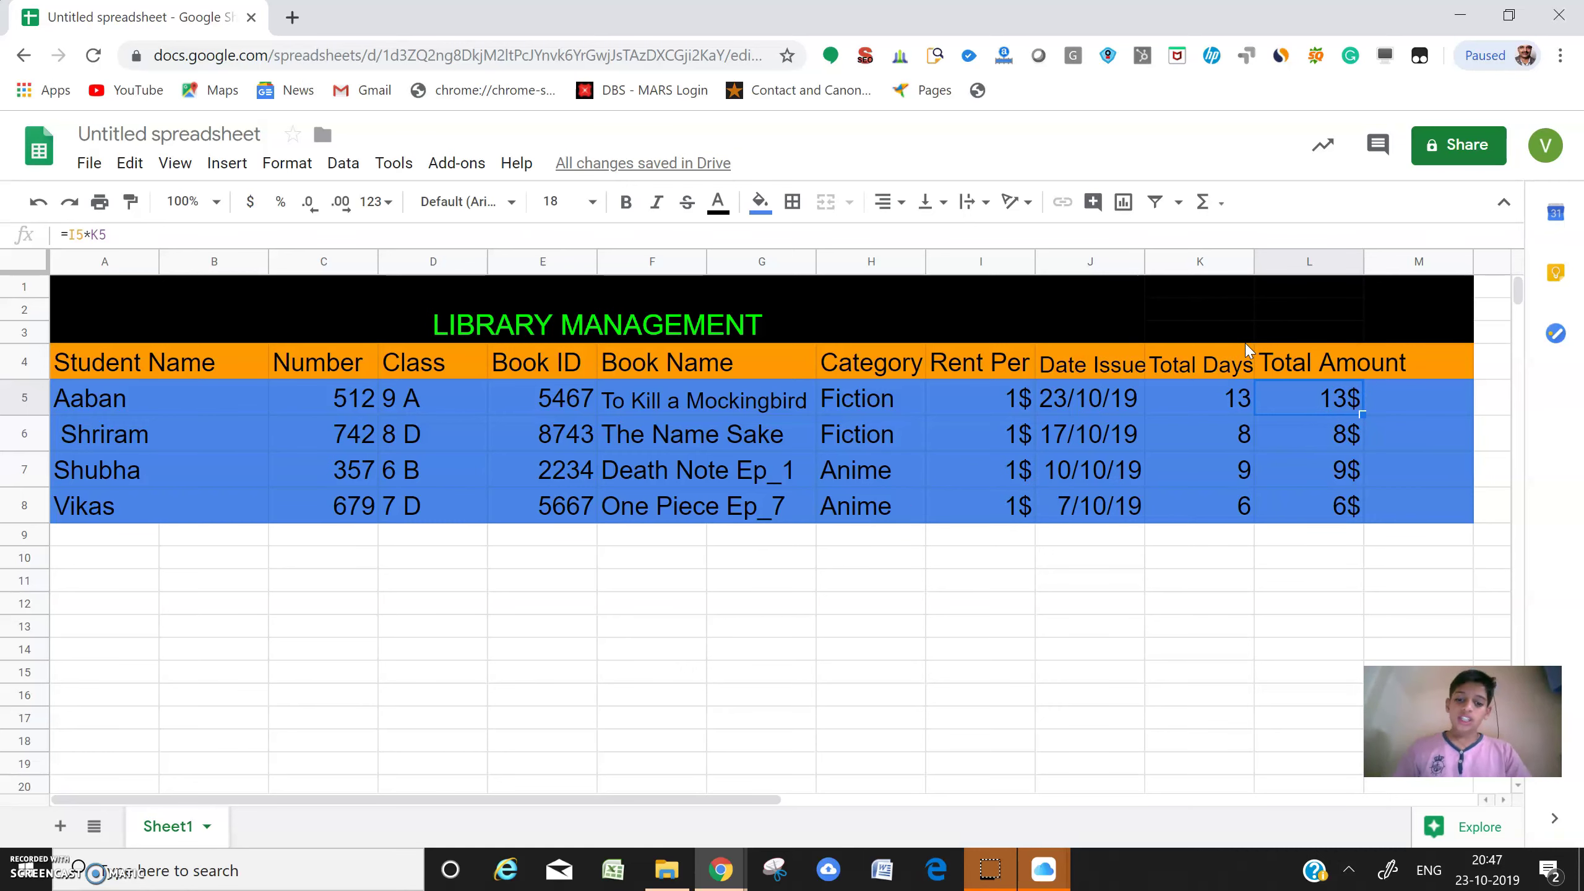
pyautogui.hotkey('alt', 'Tab')
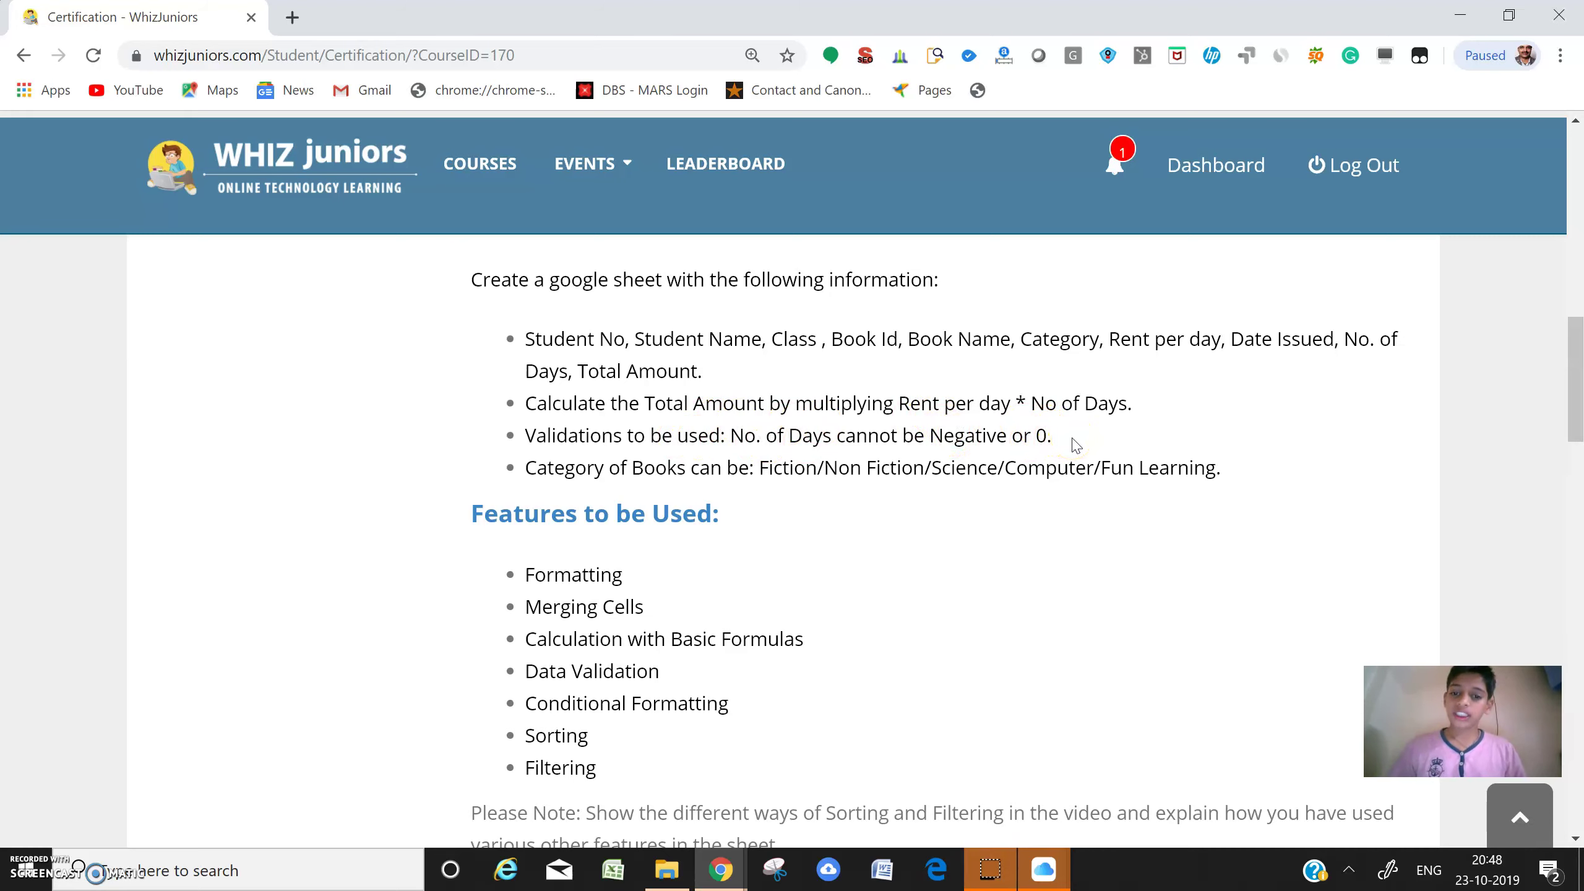
pyautogui.hotkey('alt', 'Tab')
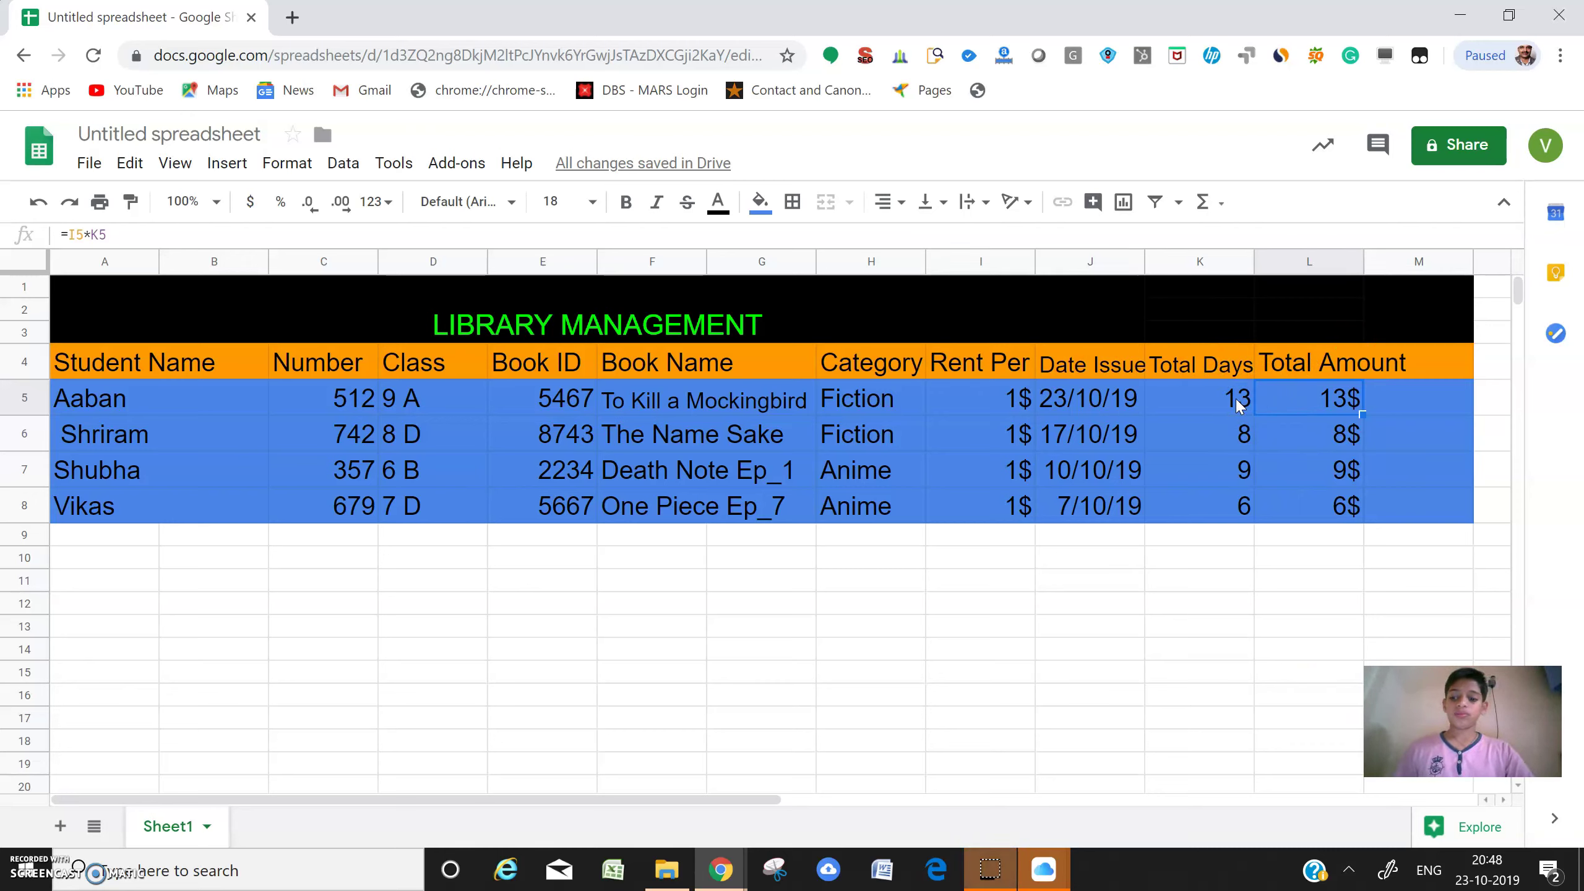
pyautogui.hotkey('alt', 'Tab')
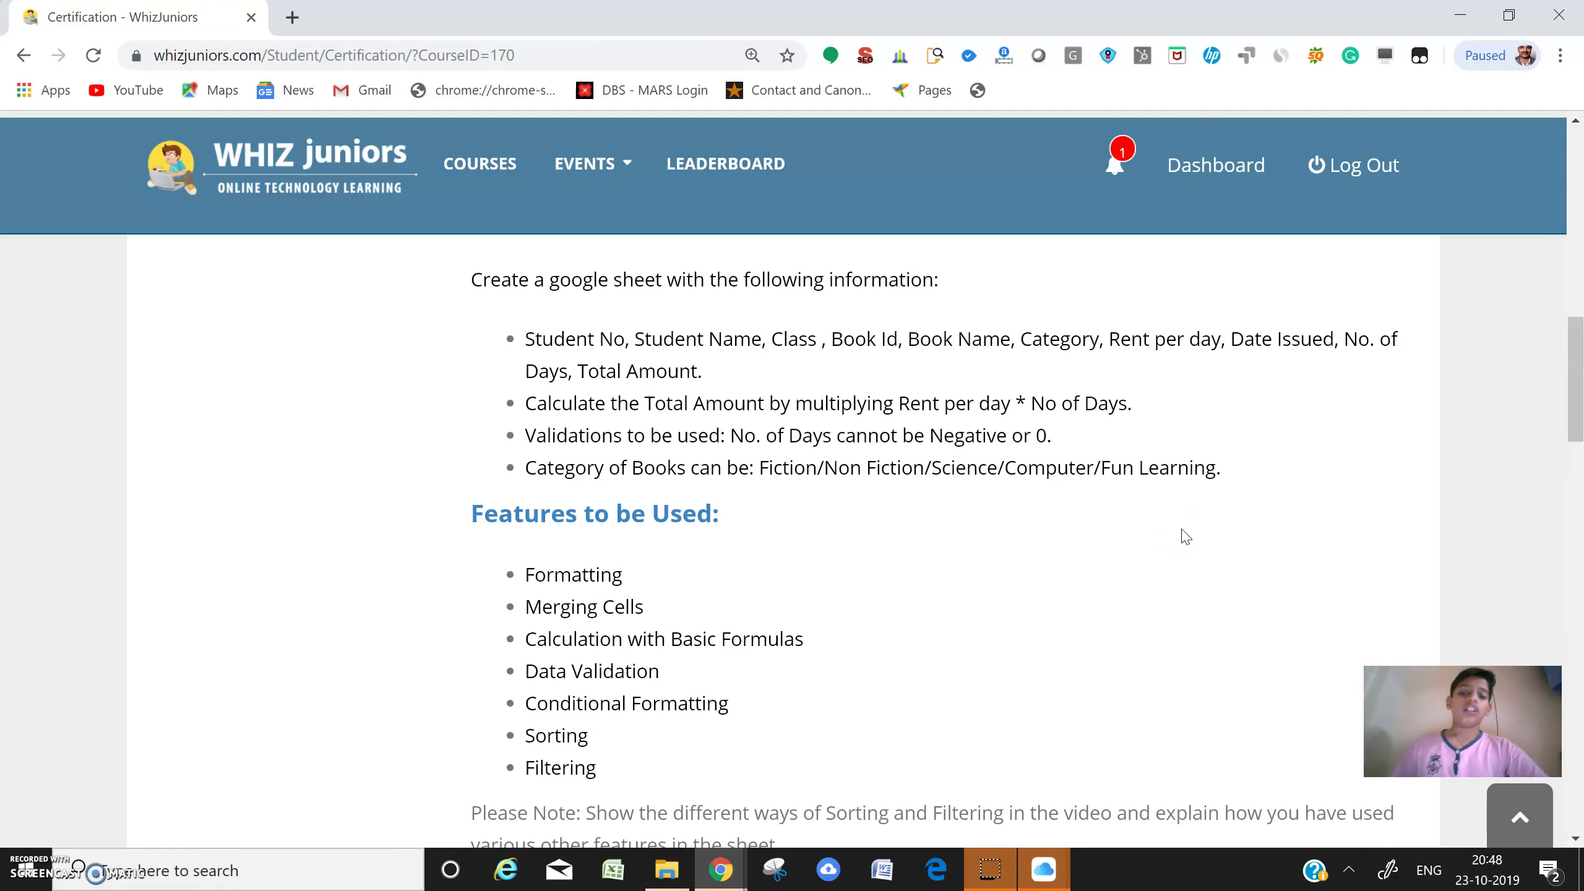
# Step: Scroll the WhizJuniors instructions and briefly cross-check them against the Library Management sheet
pyautogui.scroll(-1, 1185, 536)
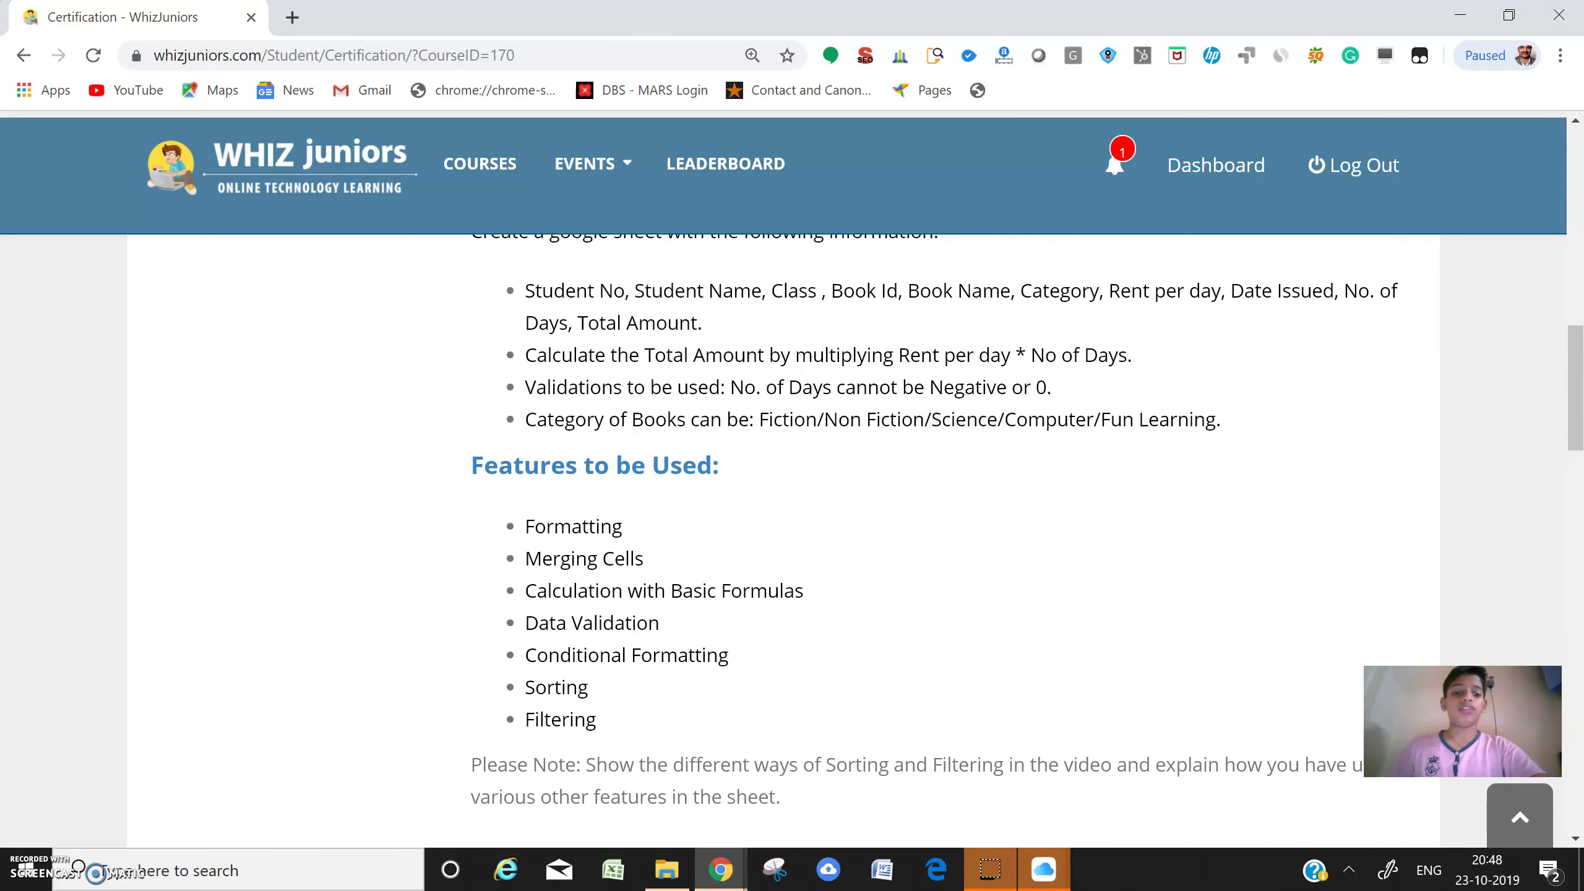
pyautogui.hotkey('alt', 'Tab')
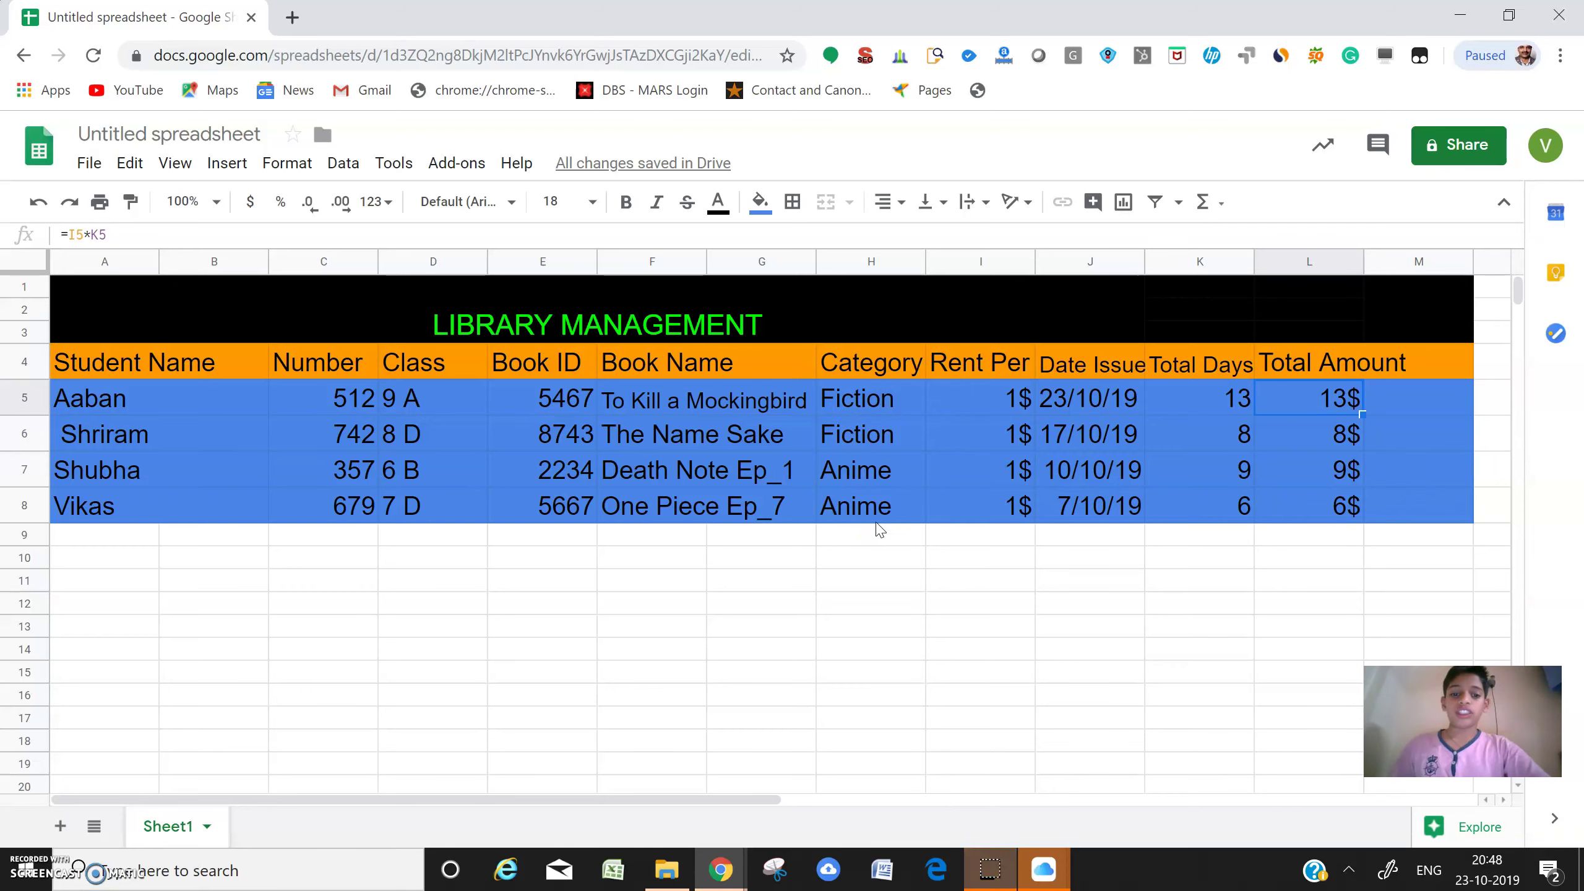
pyautogui.hotkey('alt', 'Tab')
# Step: Scroll down to the Features to be Used list and the judging criteria
pyautogui.scroll(-2, 873, 537)
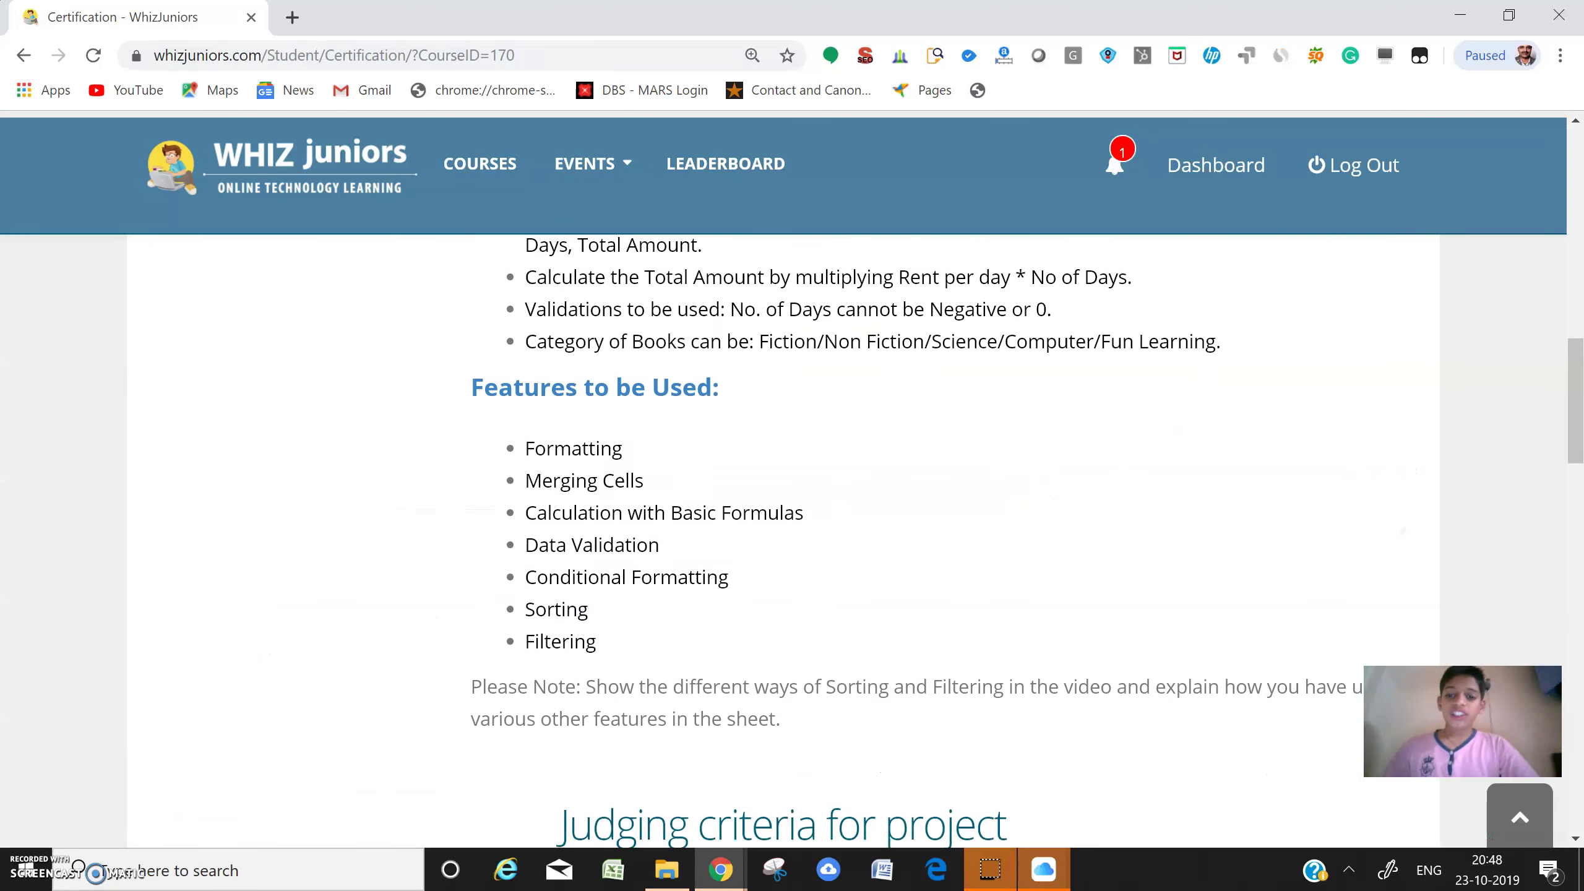
pyautogui.scroll(-1, 873, 536)
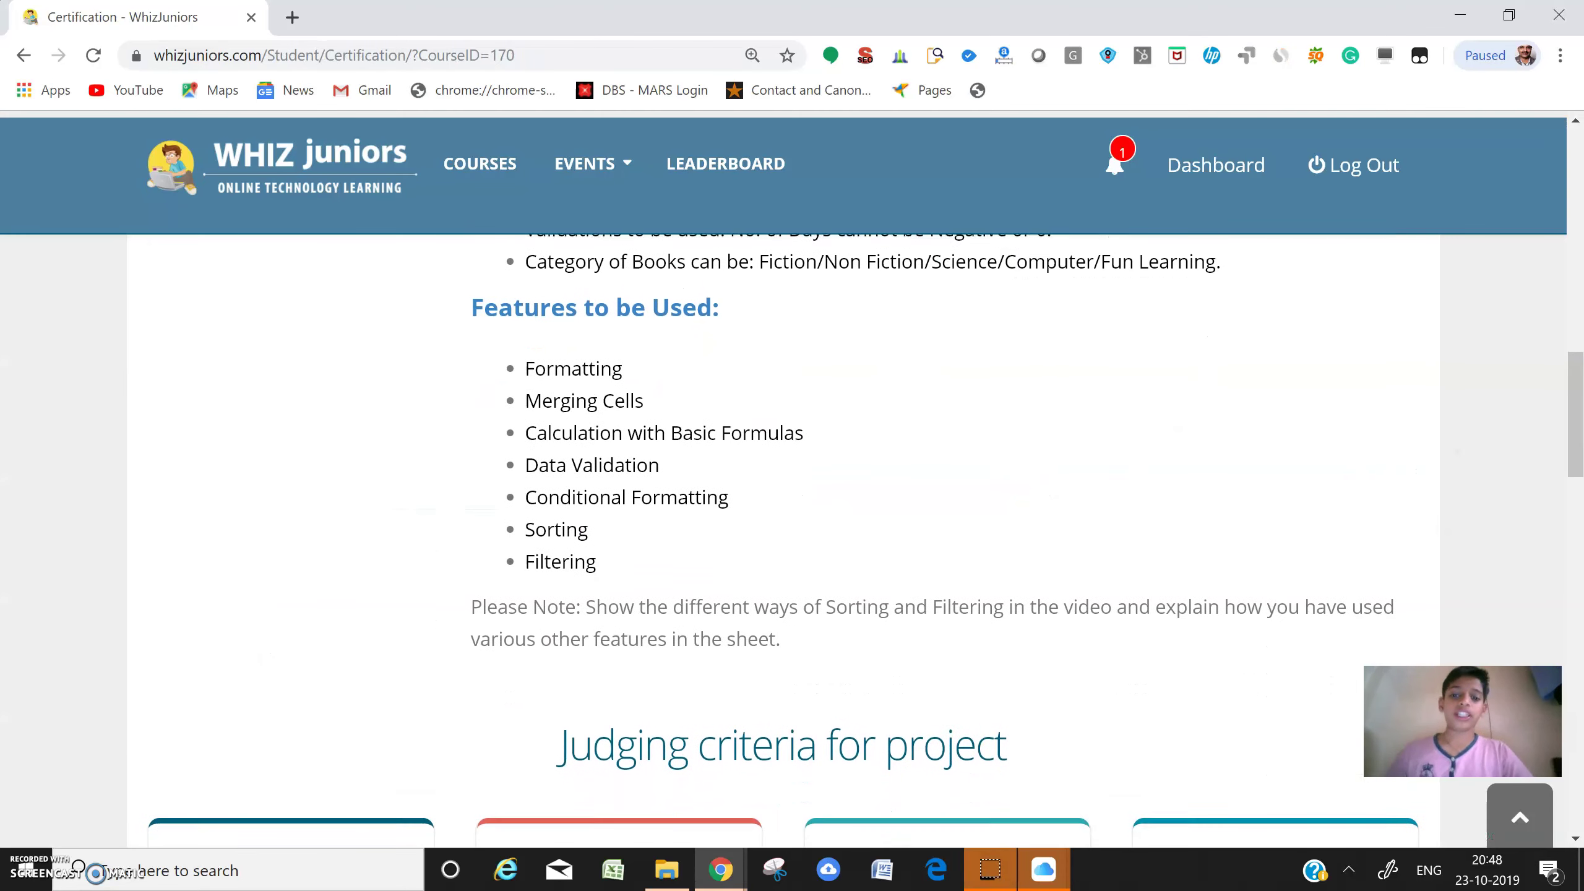
pyautogui.scroll(-1, 792, 537)
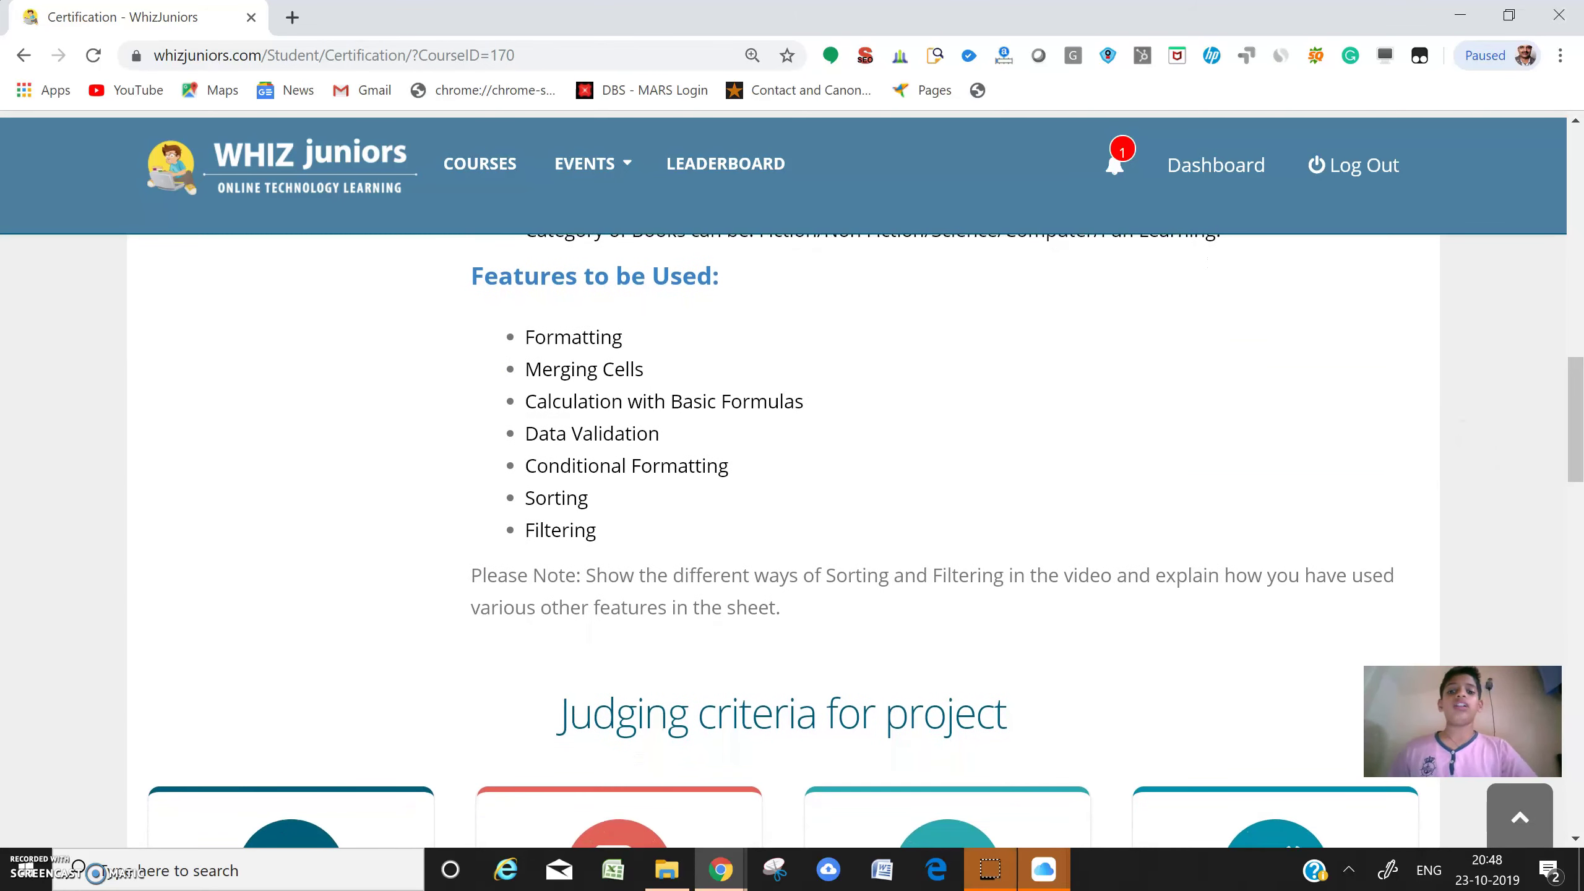
pyautogui.scroll(-1, 792, 537)
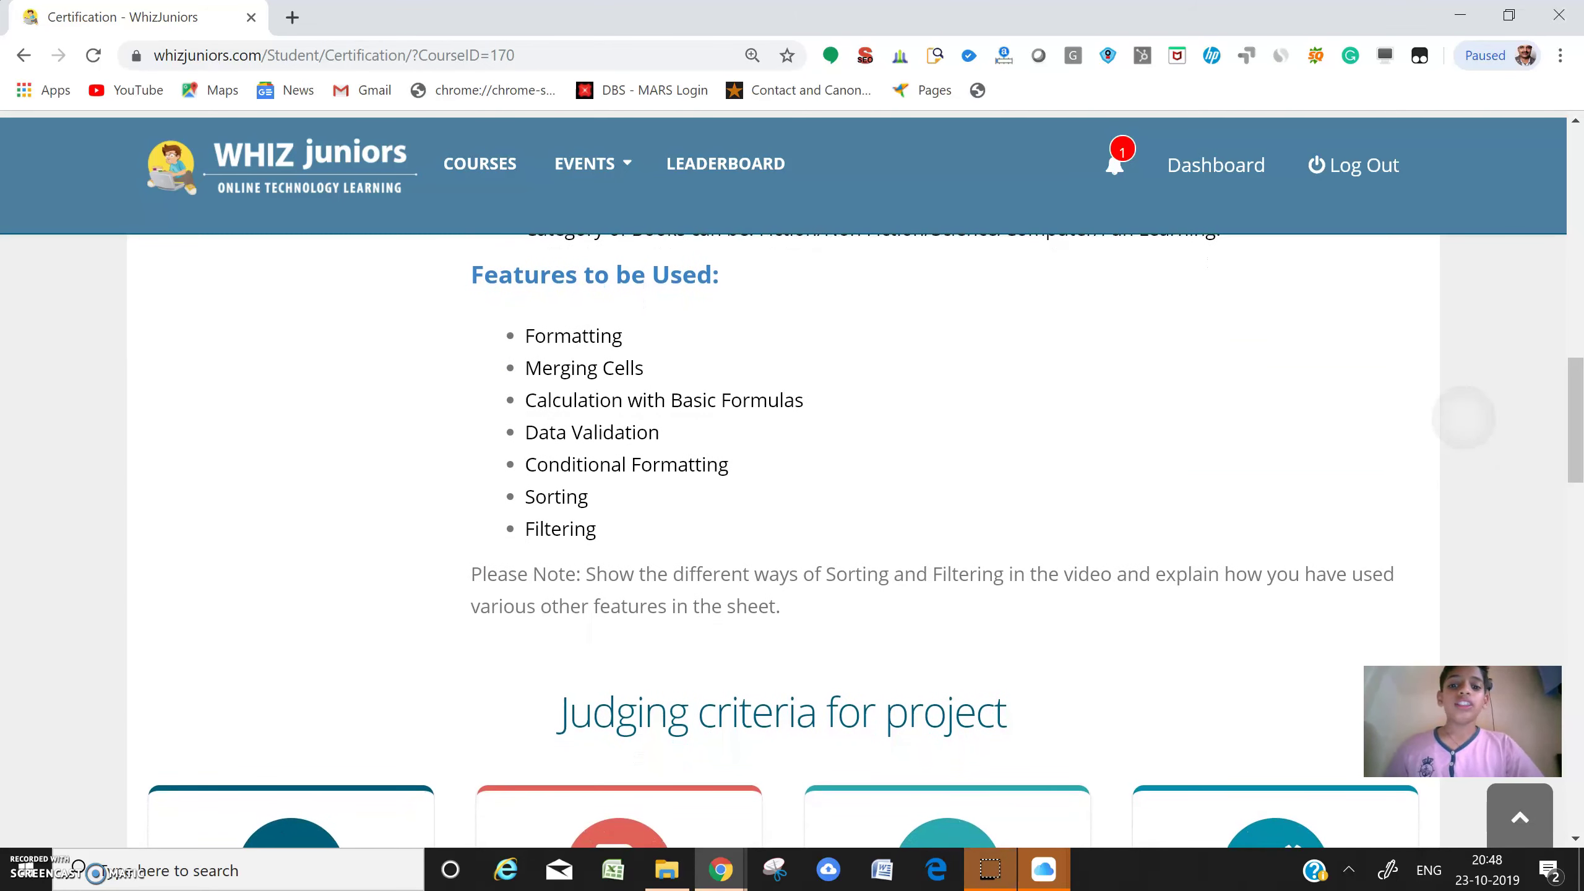
pyautogui.scroll(-1, 791, 536)
pyautogui.scroll(1, 792, 537)
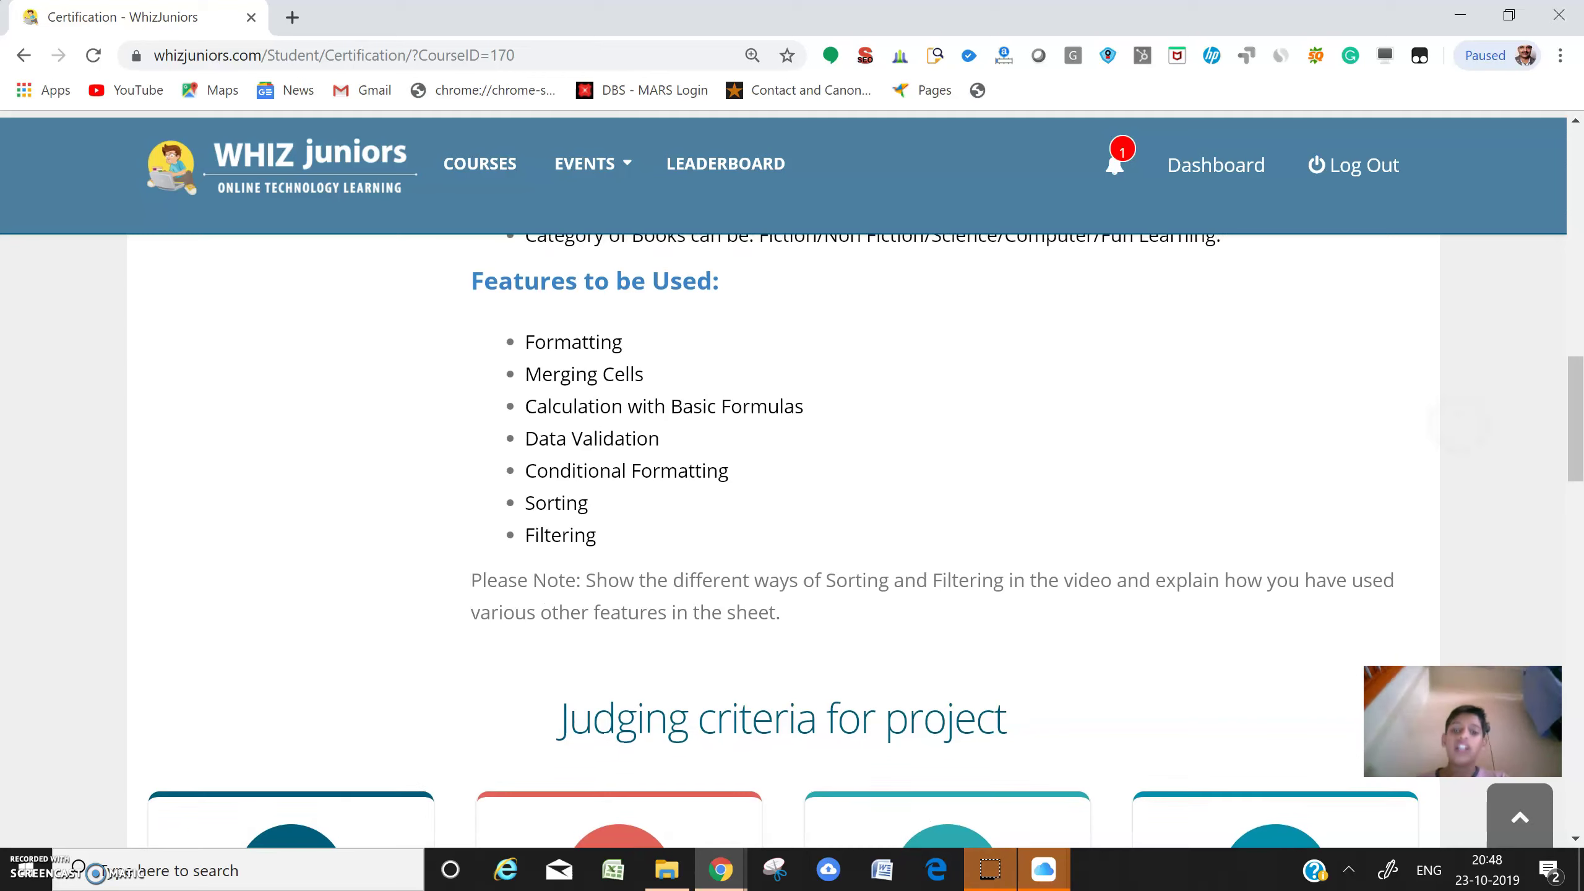
pyautogui.scroll(-1, 792, 536)
pyautogui.scroll(-1, 792, 536)
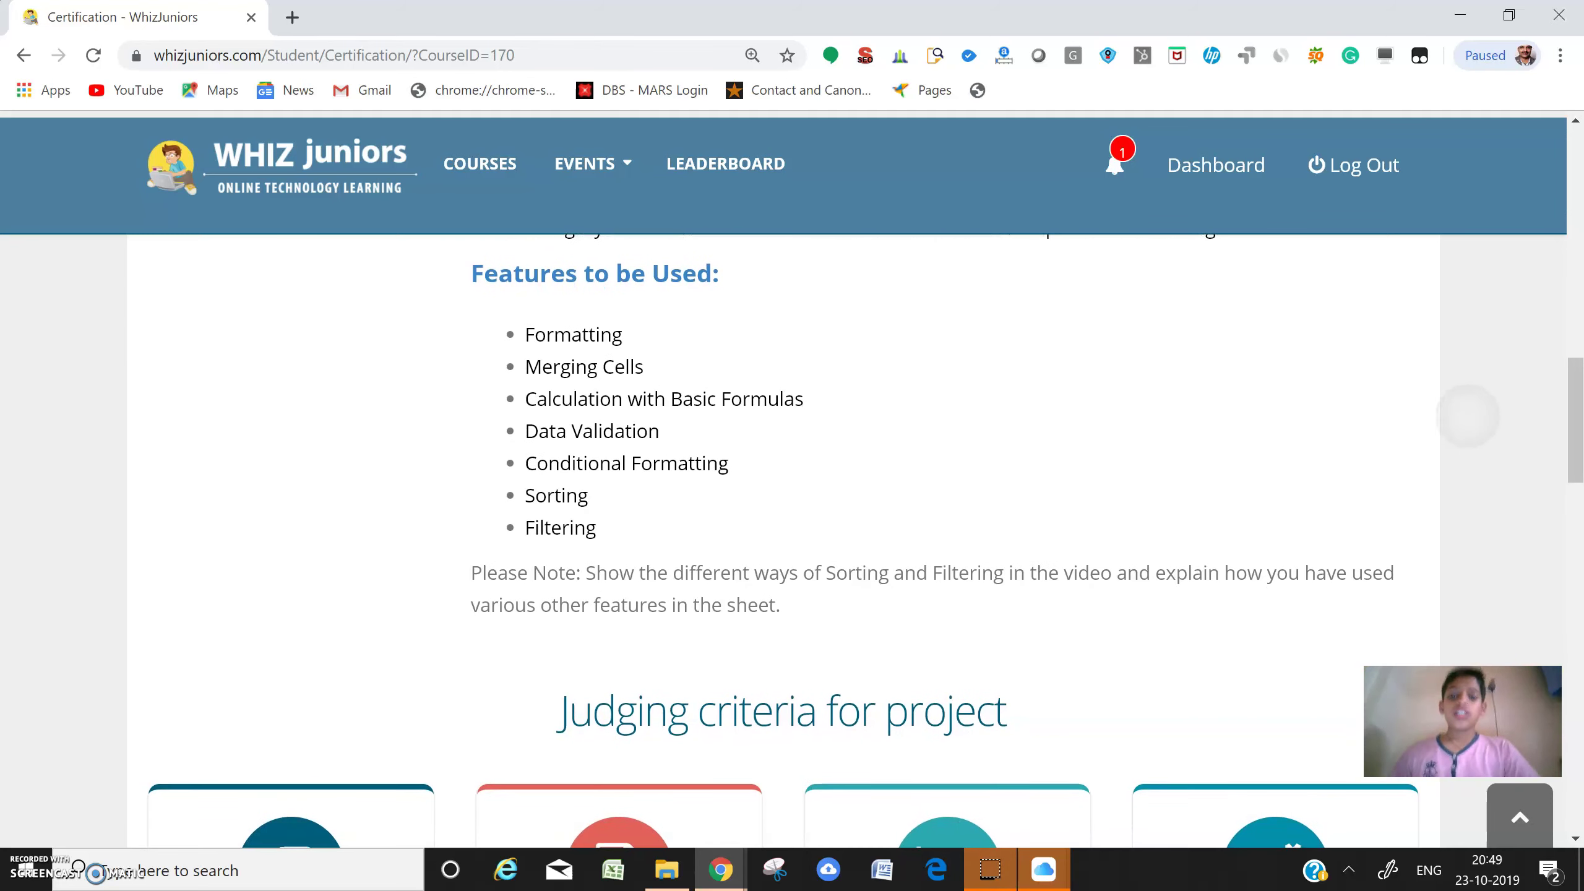
pyautogui.scroll(1, 792, 536)
pyautogui.scroll(-1, 792, 537)
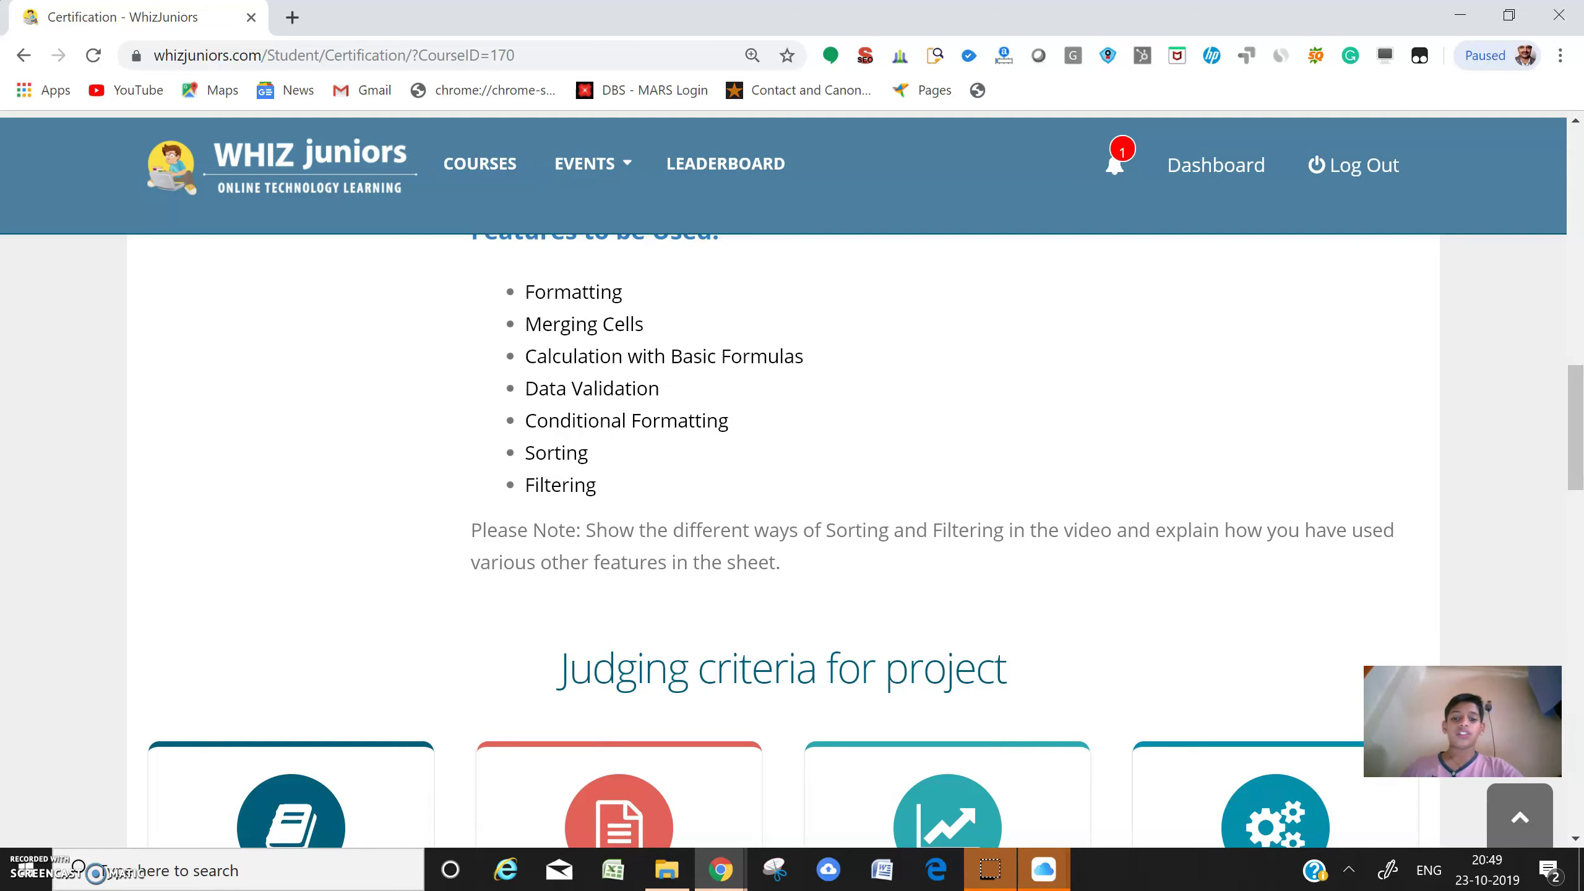
pyautogui.hotkey('alt', 'Tab')
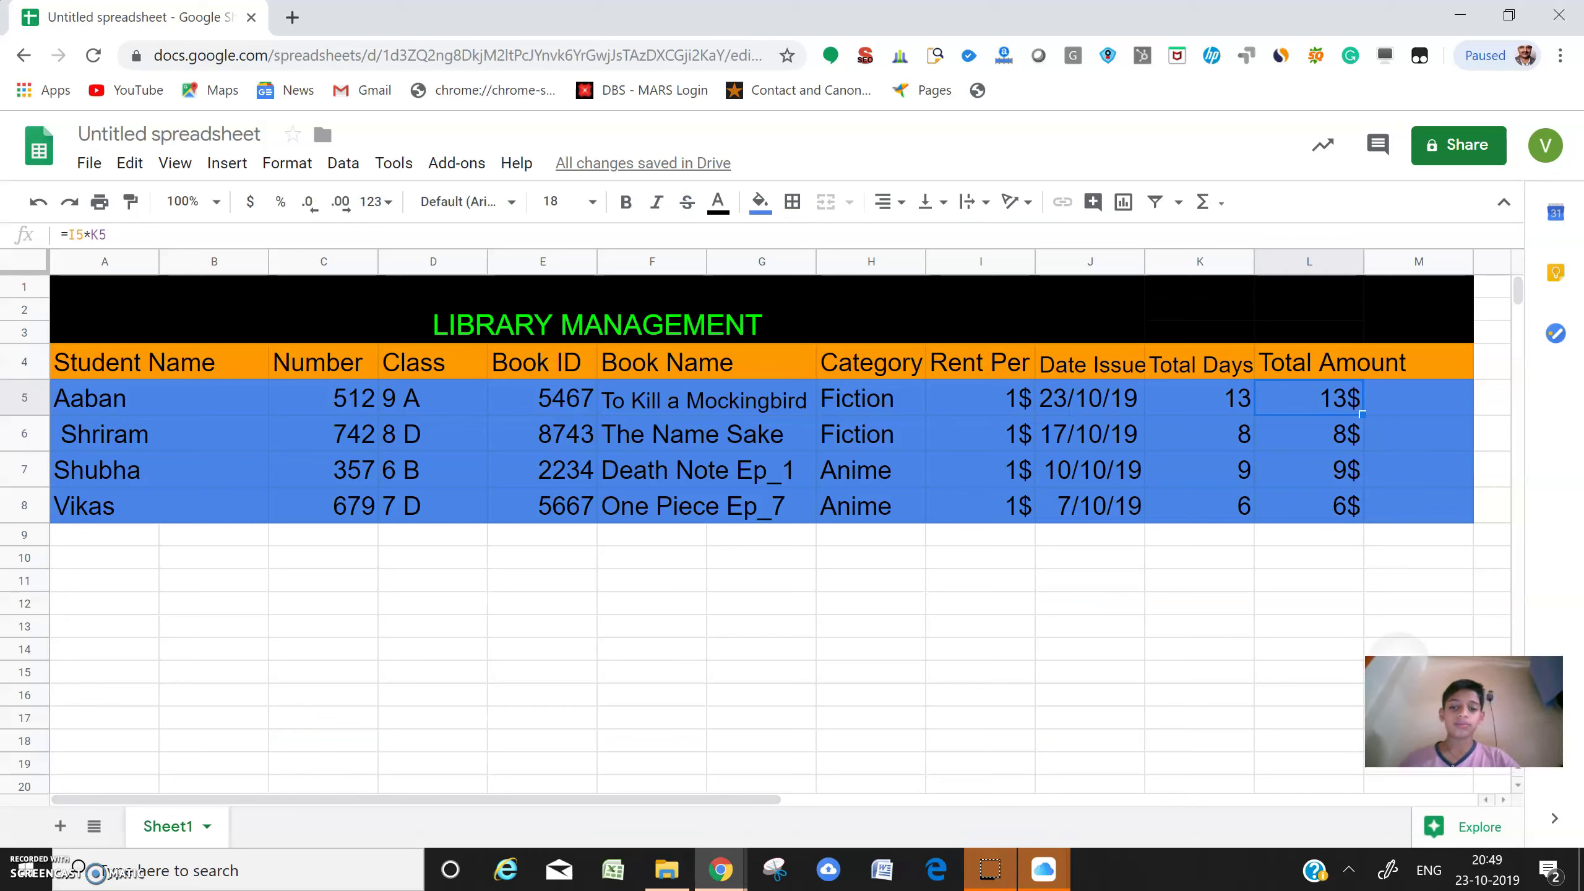
# Step: Select a few student name cells in the Library Management table
pyautogui.click(211, 404)
pyautogui.click(162, 444)
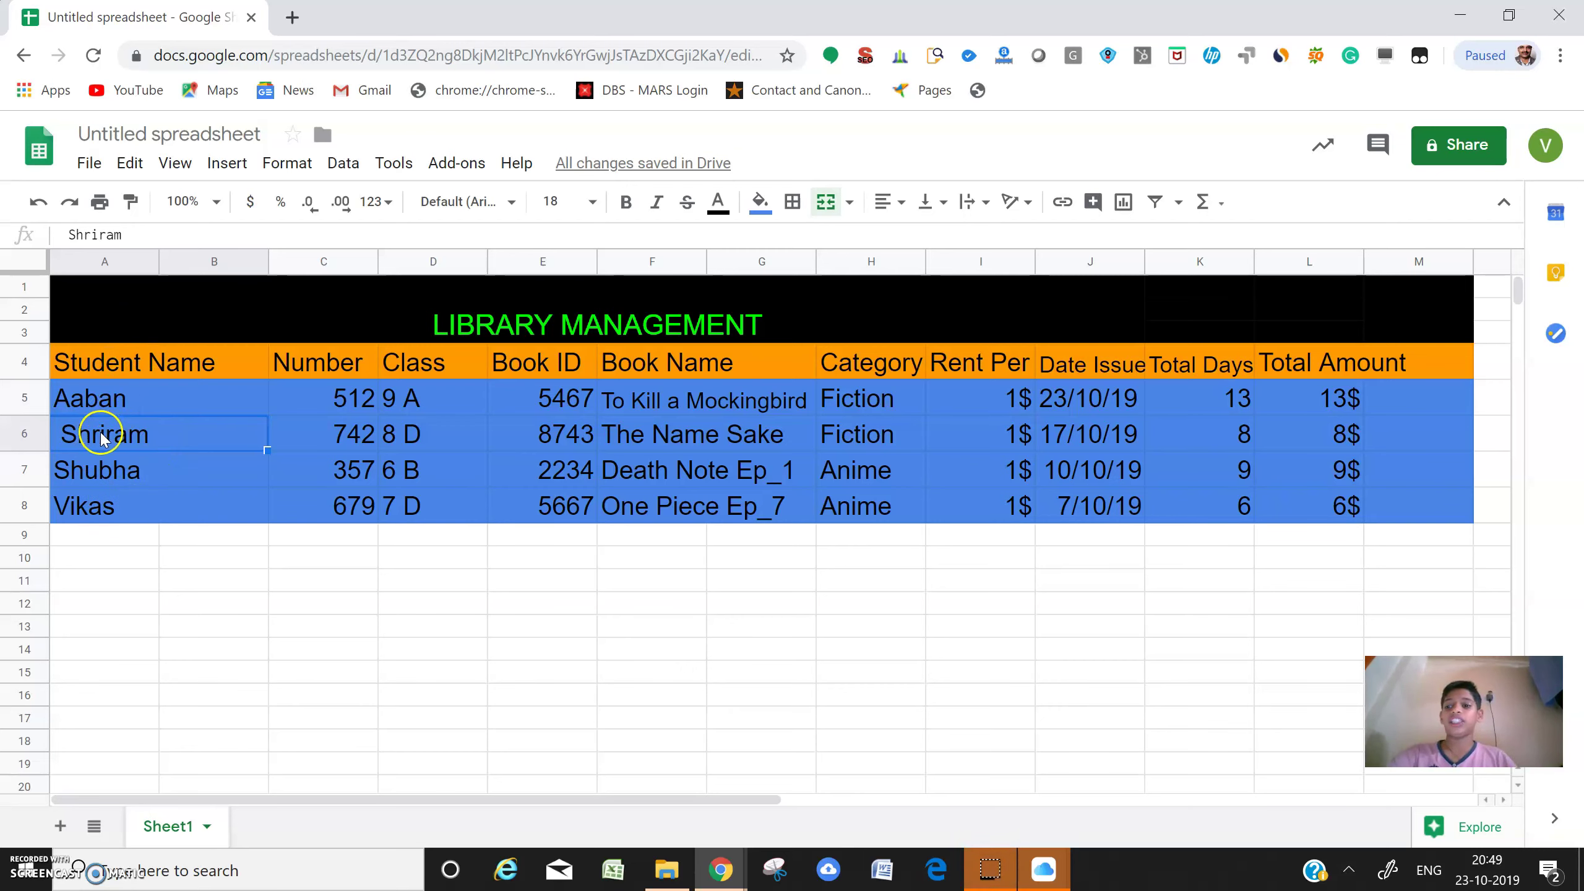
pyautogui.click(134, 398)
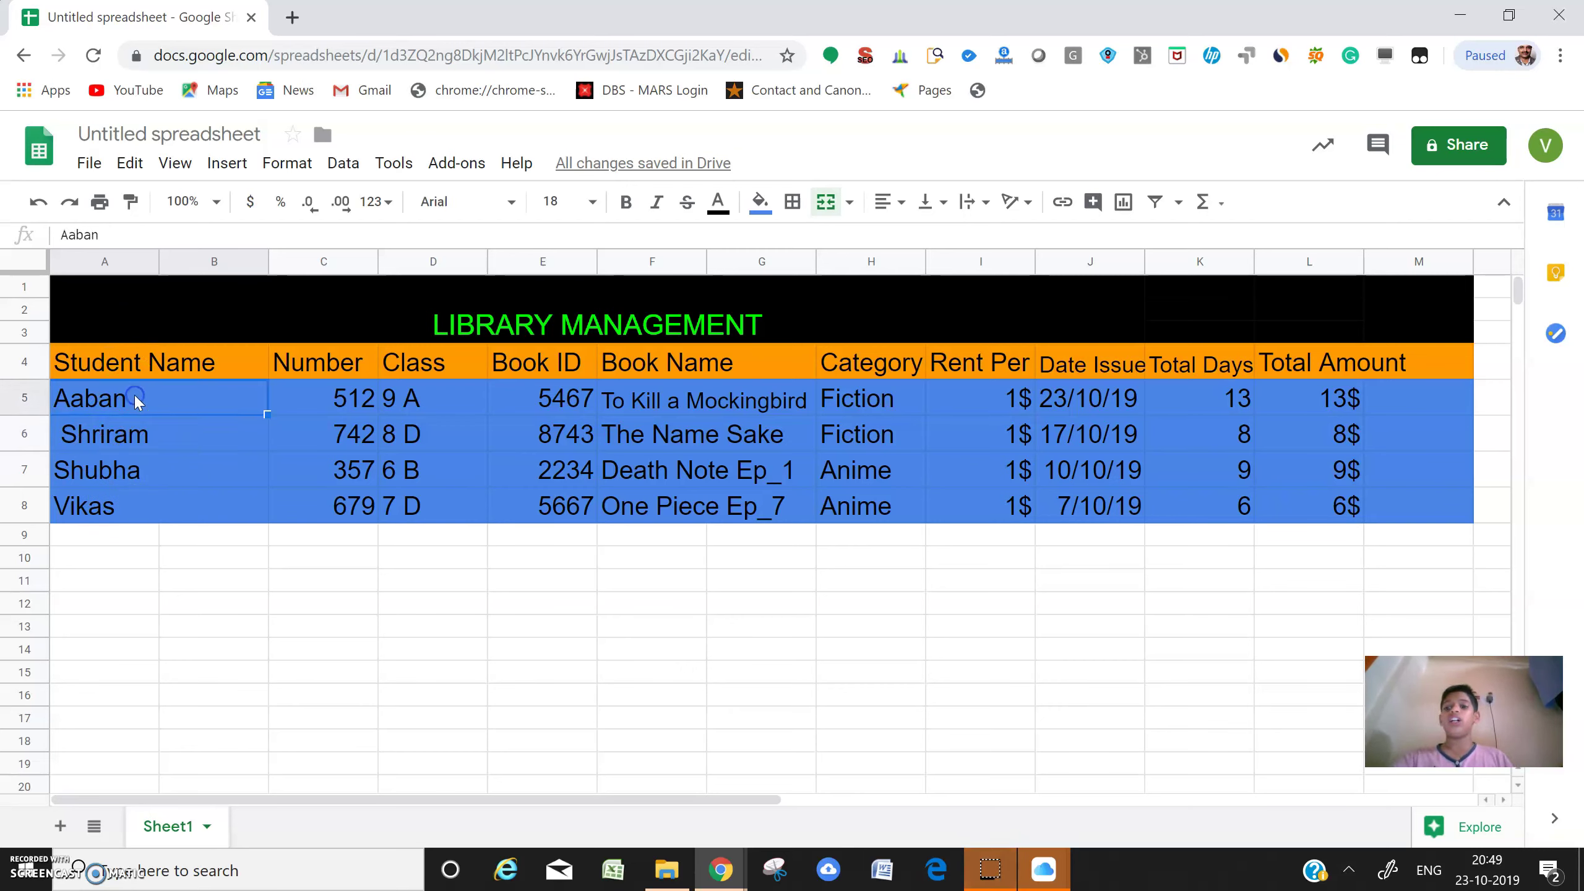
# Step: Browse the Tools and Data menus for sorting and filtering, then close them on cell F9
pyautogui.click(395, 162)
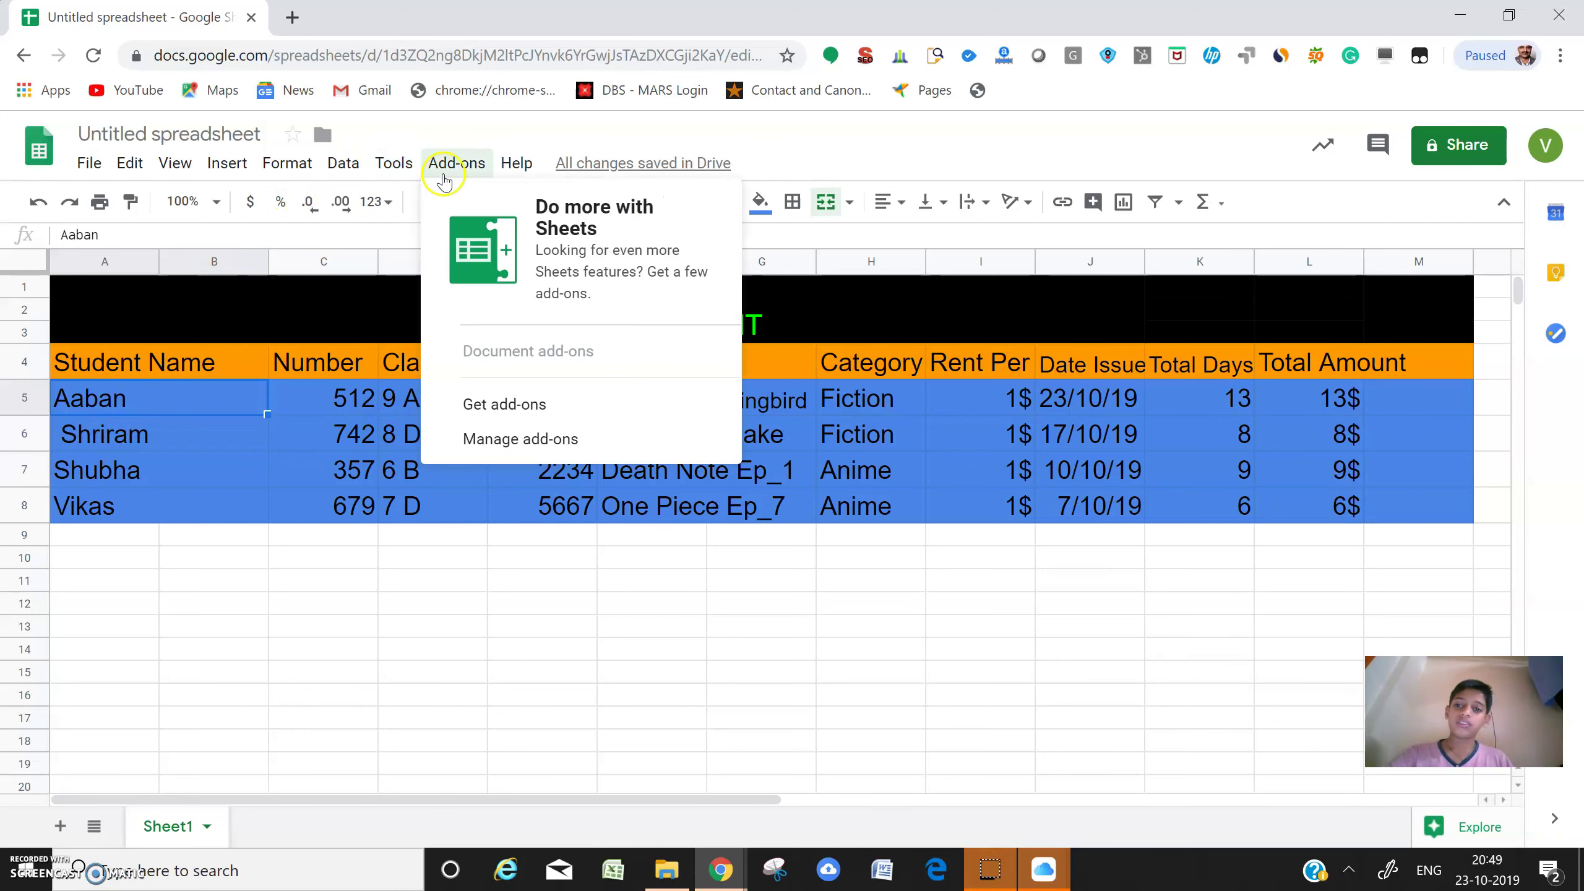
pyautogui.click(340, 171)
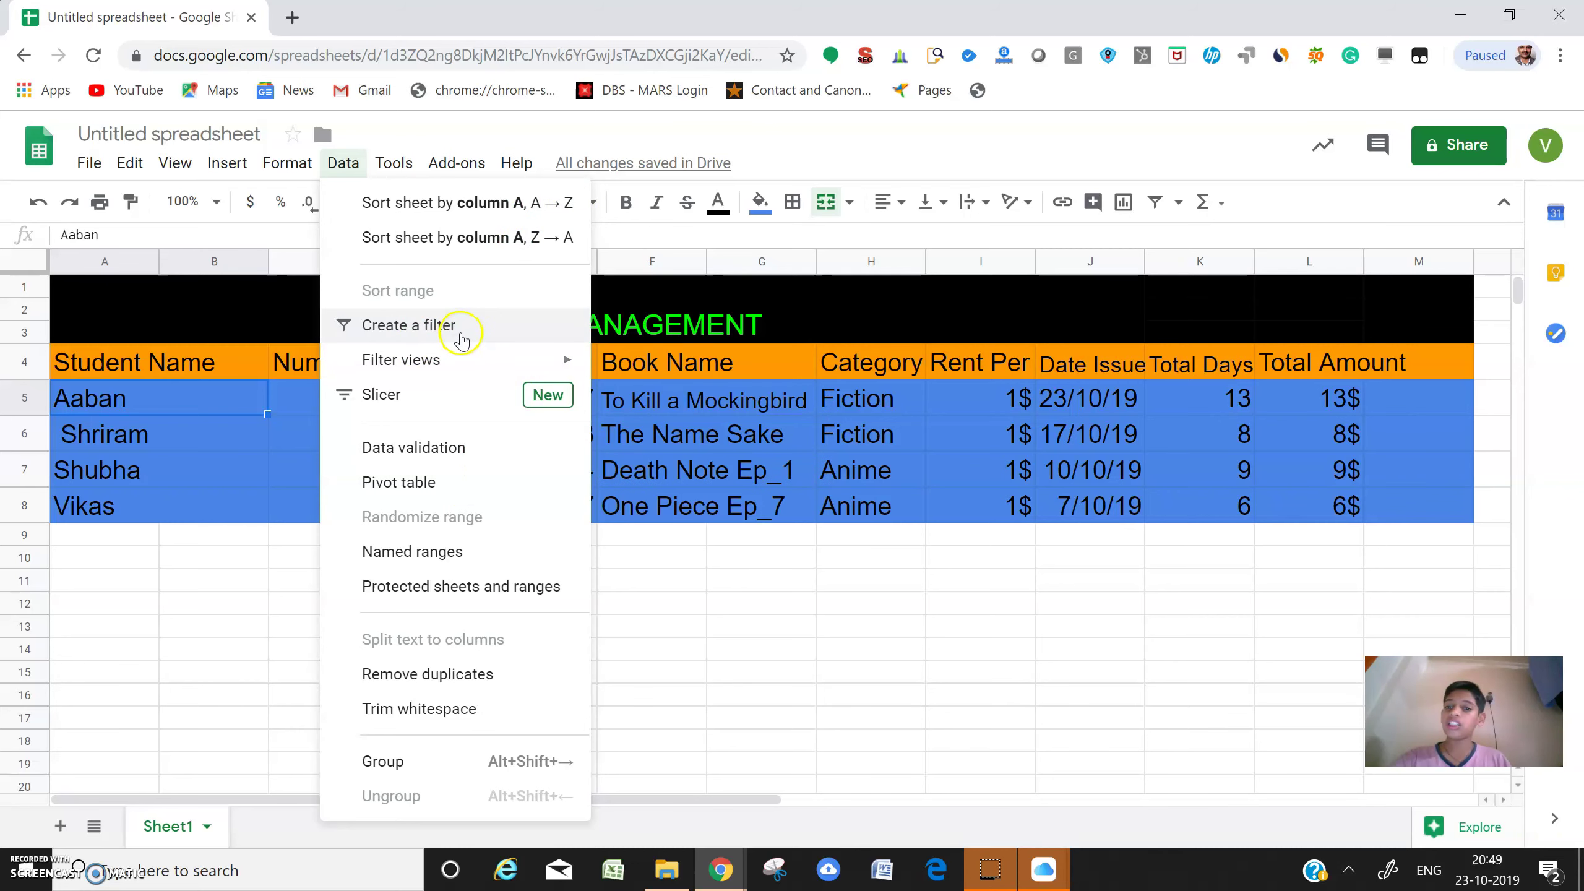
pyautogui.click(659, 551)
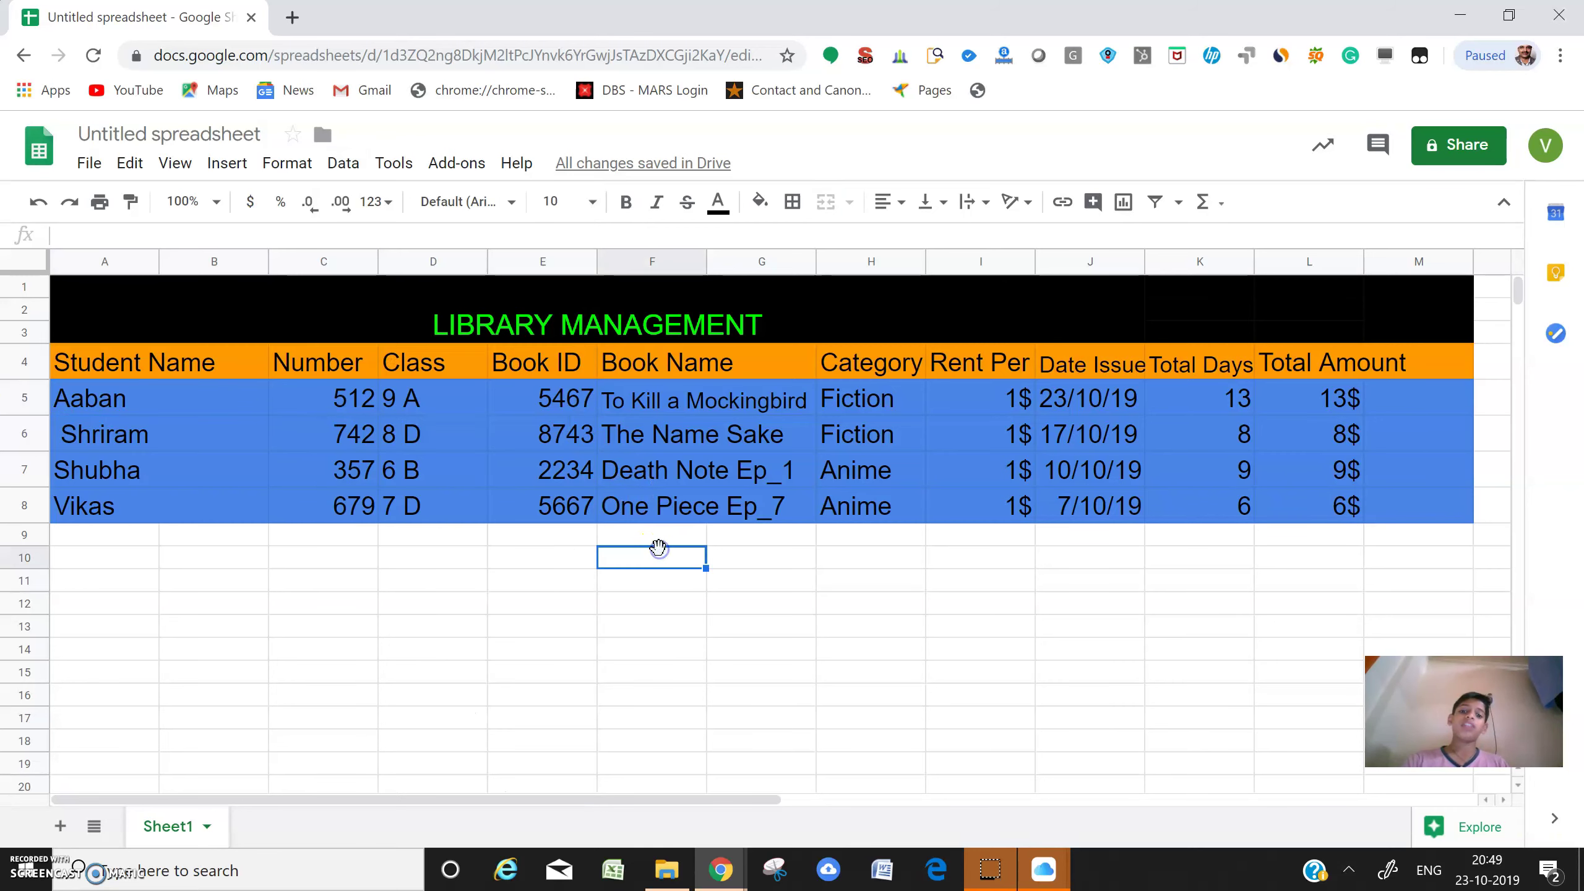
pyautogui.click(664, 542)
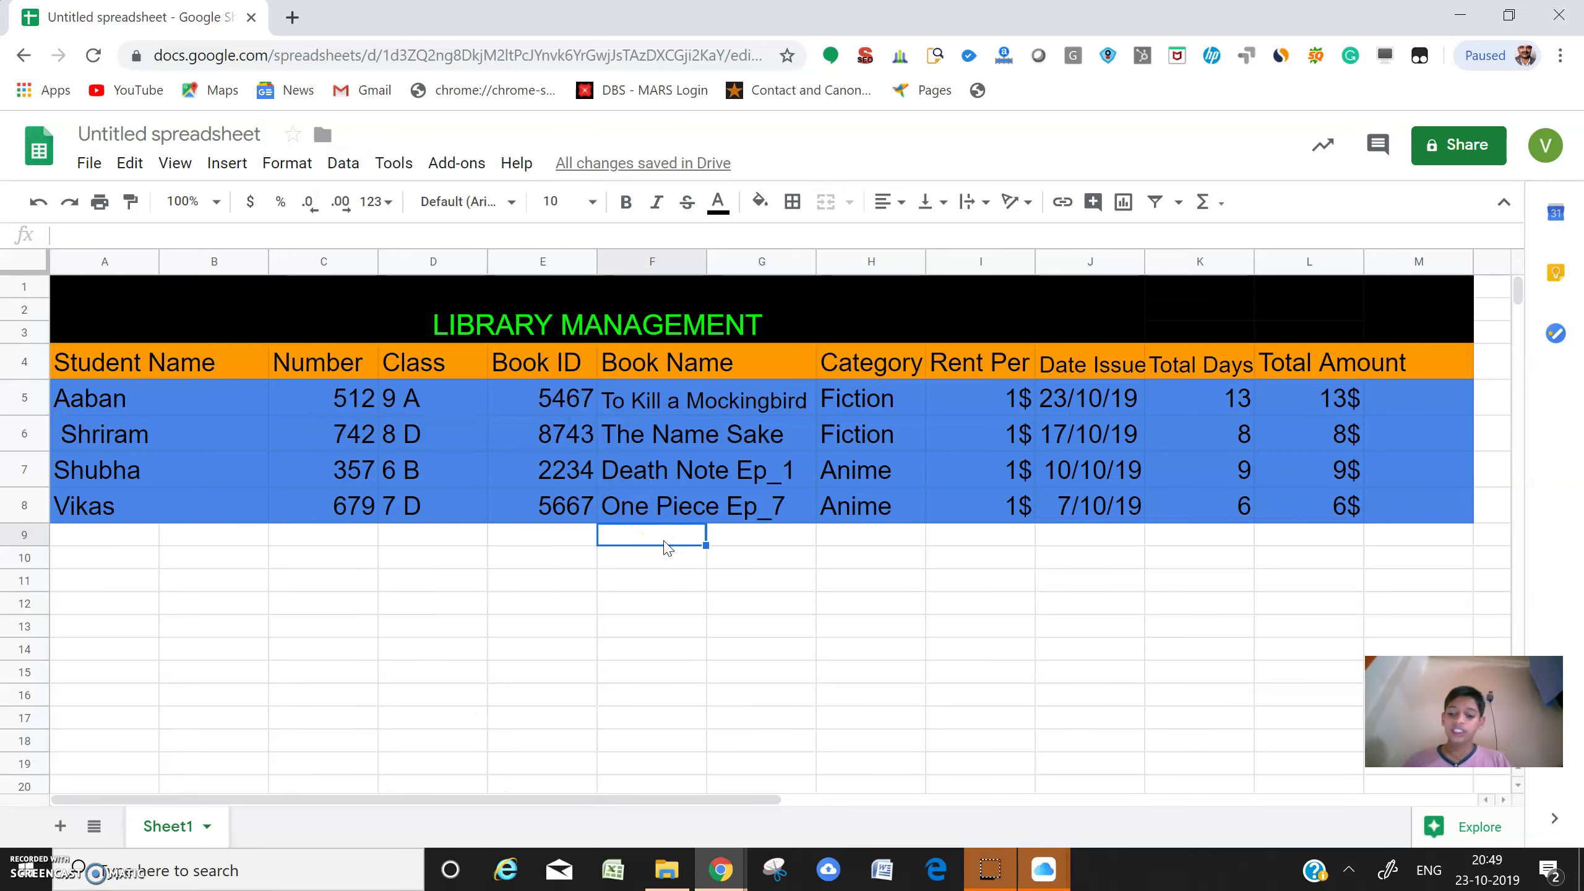
pyautogui.hotkey('alt', 'Tab')
pyautogui.scroll(-4, 661, 542)
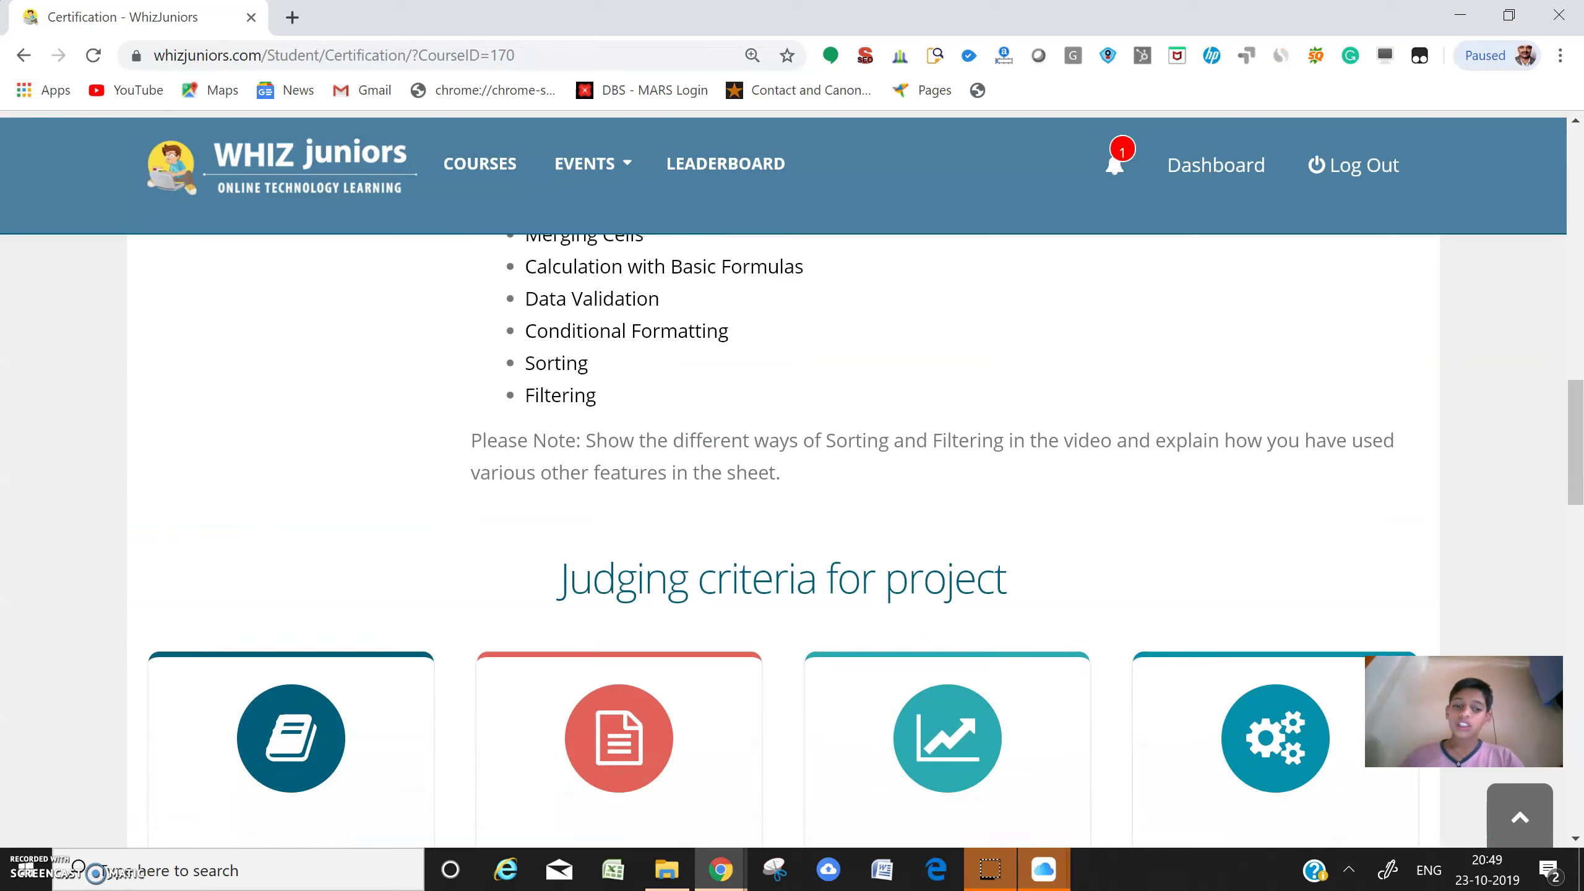
pyautogui.scroll(10, 792, 537)
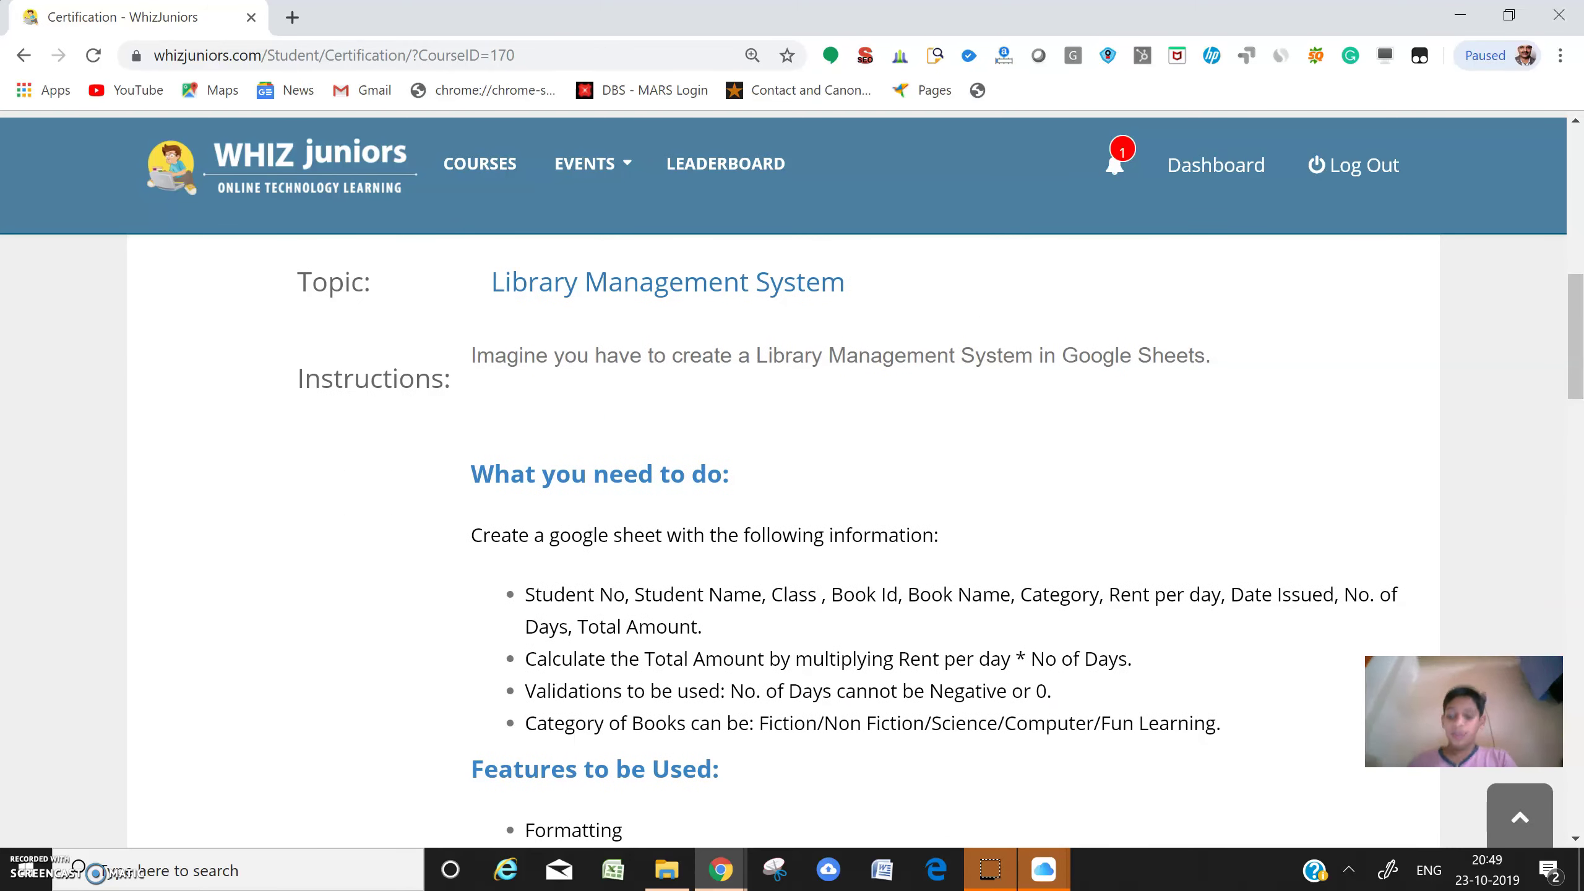
pyautogui.hotkey('alt', 'Tab')
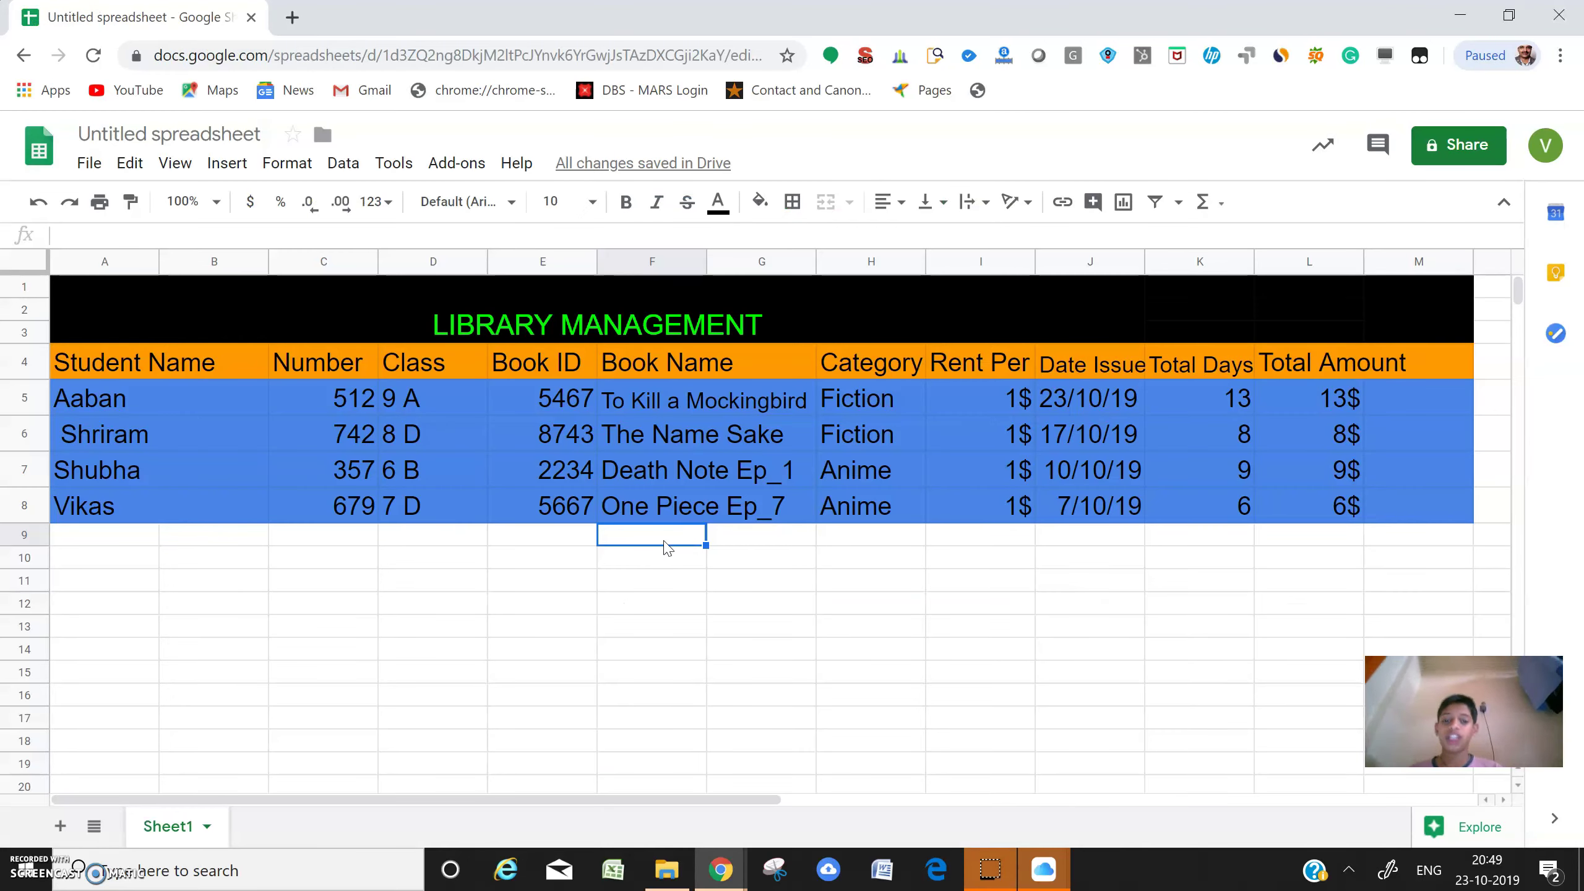